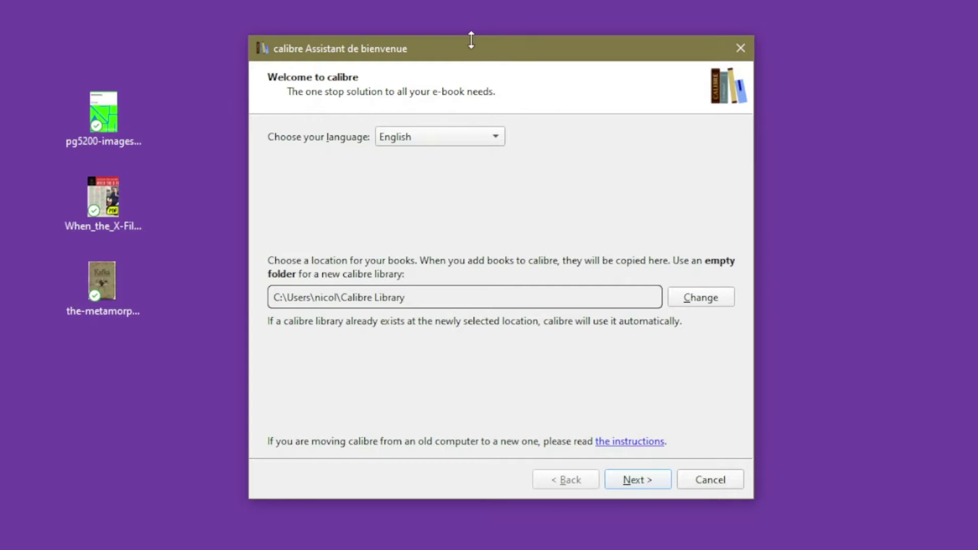
# Keep English as the interface language in the welcome wizard.
pyautogui.moveTo(471, 40); pyautogui.dragTo(521, 75)
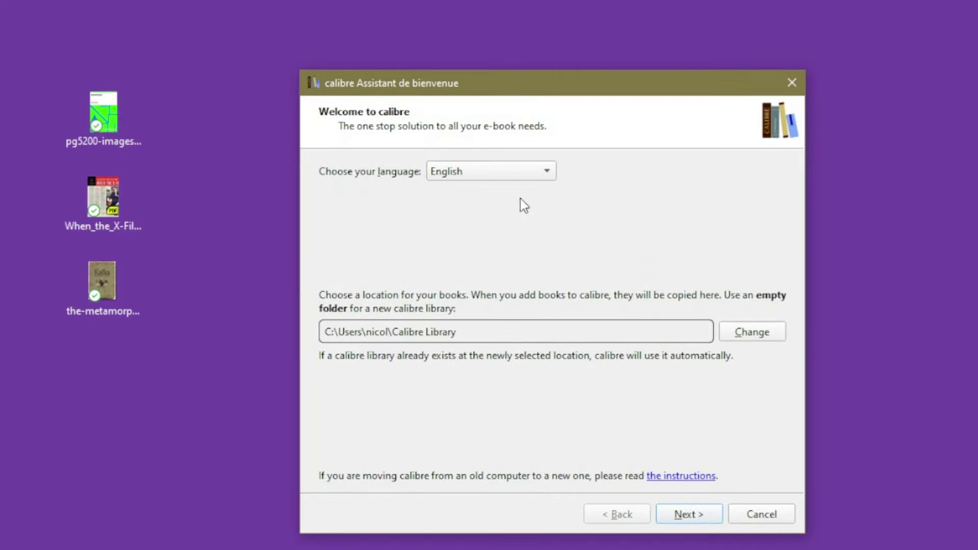
pyautogui.click(484, 173)
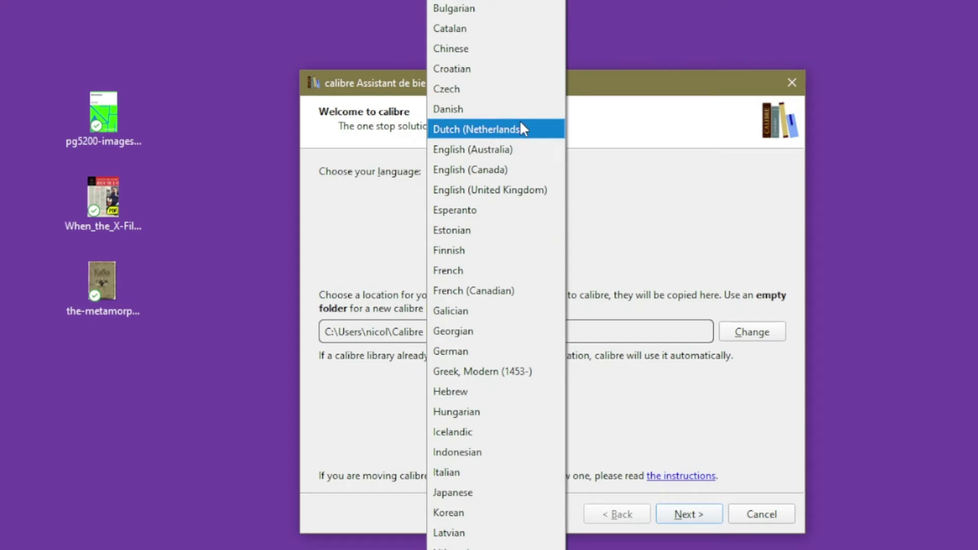
pyautogui.click(589, 248)
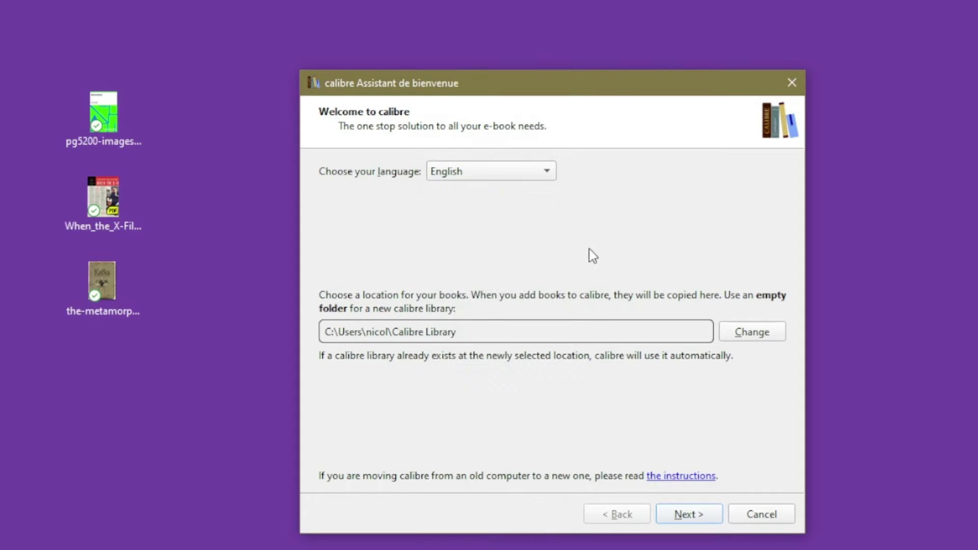
# Create a new folder named ebooklib and use it as the library location.
pyautogui.click(769, 338)
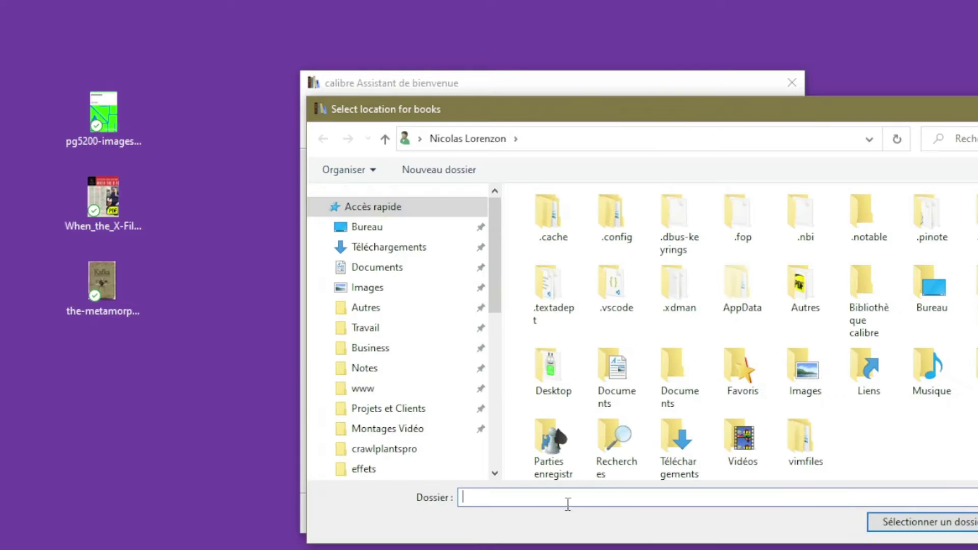
pyautogui.write('ebooklibrary')
pyautogui.click(437, 173)
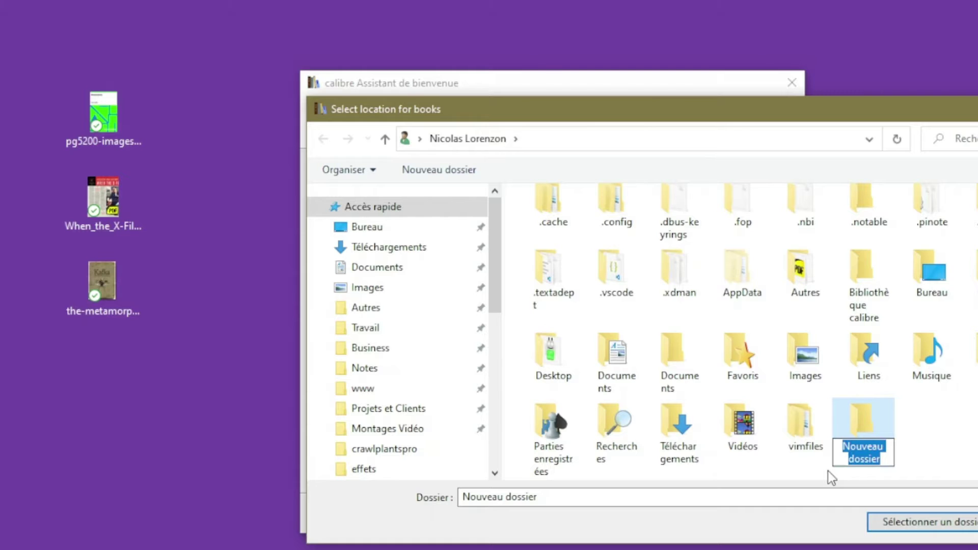
pyautogui.write('ebookl')
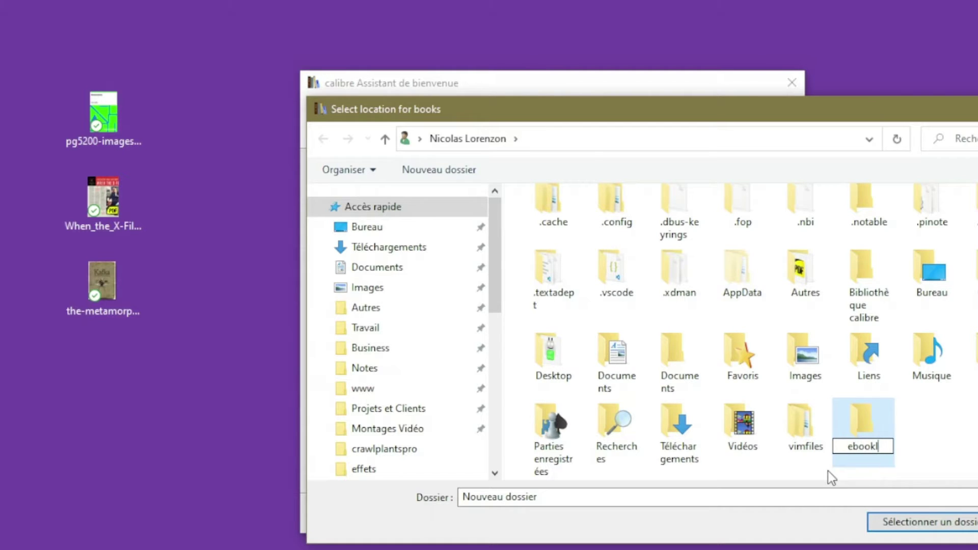
pyautogui.write('ib')
pyautogui.press('Return')
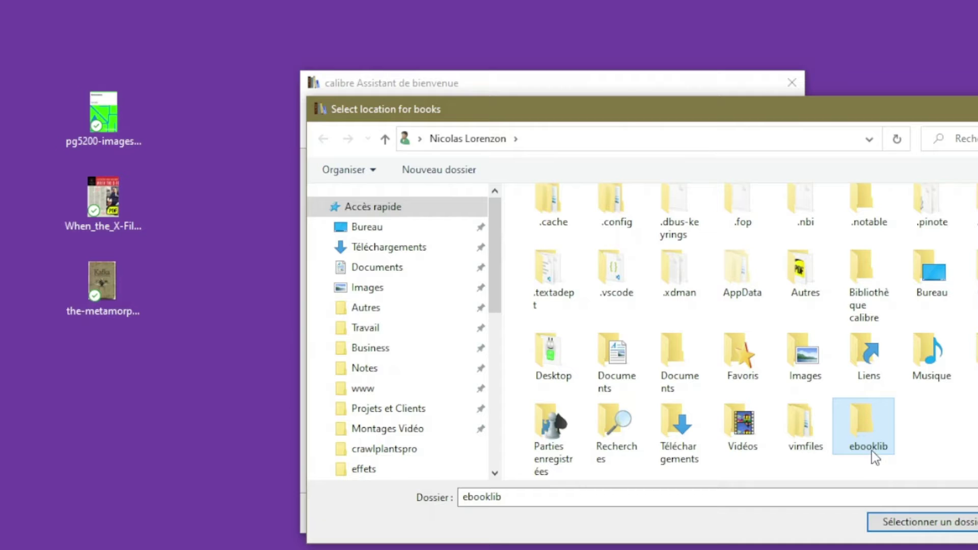
pyautogui.click(975, 528)
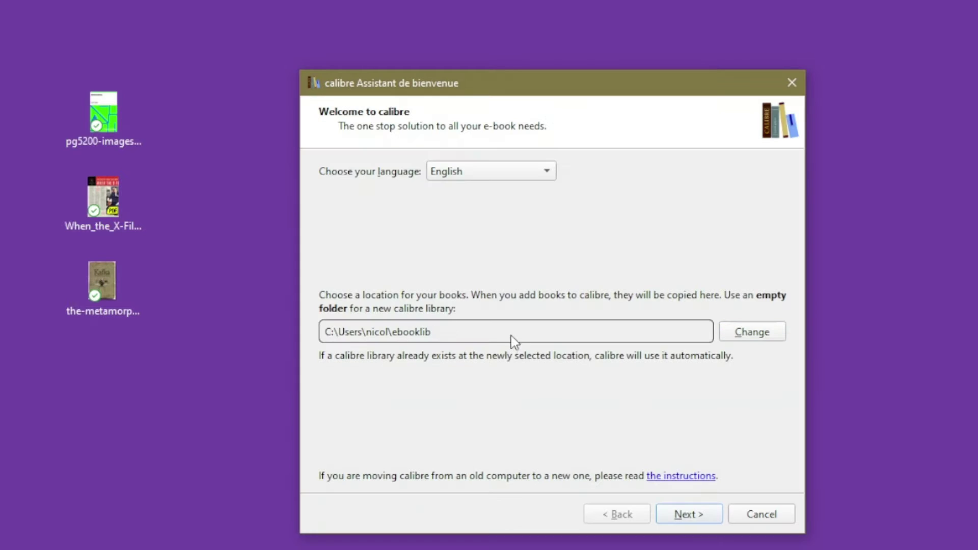
pyautogui.click(688, 515)
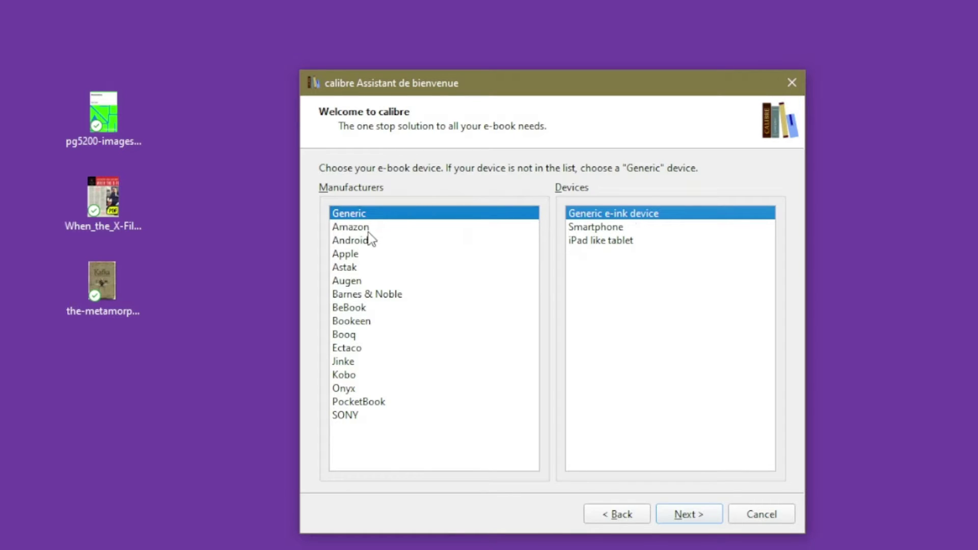
# Choose Amazon's Kindle PaperWhite as the e-book device and continue.
pyautogui.click(371, 402)
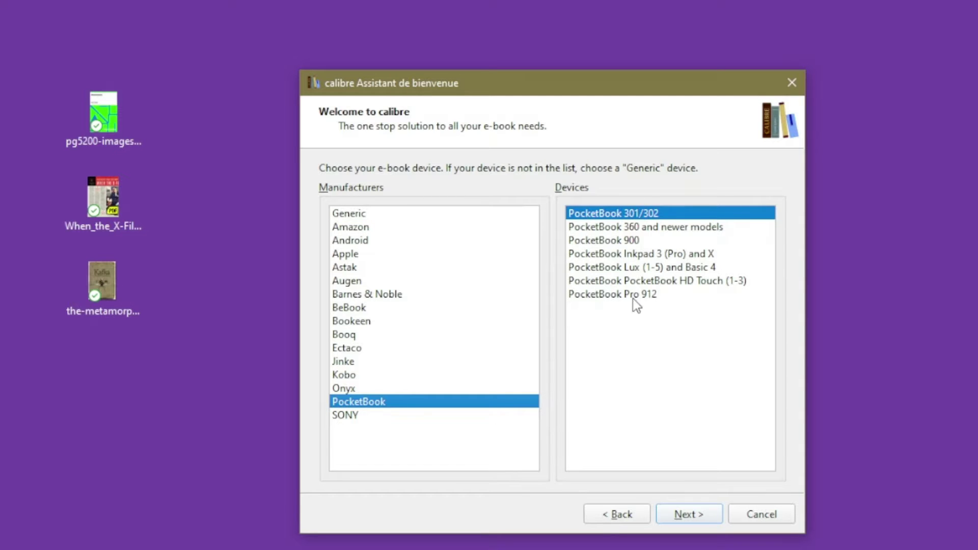
pyautogui.click(368, 227)
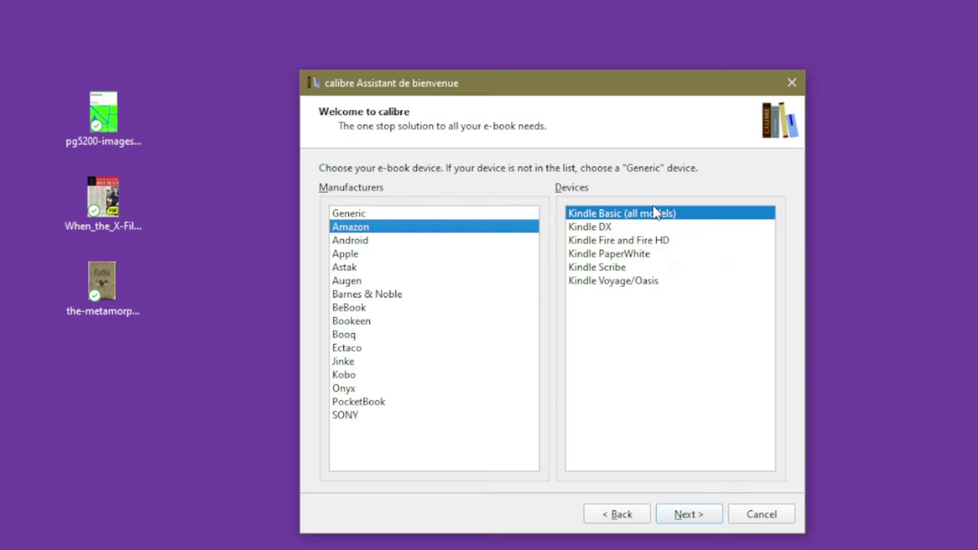
pyautogui.click(646, 254)
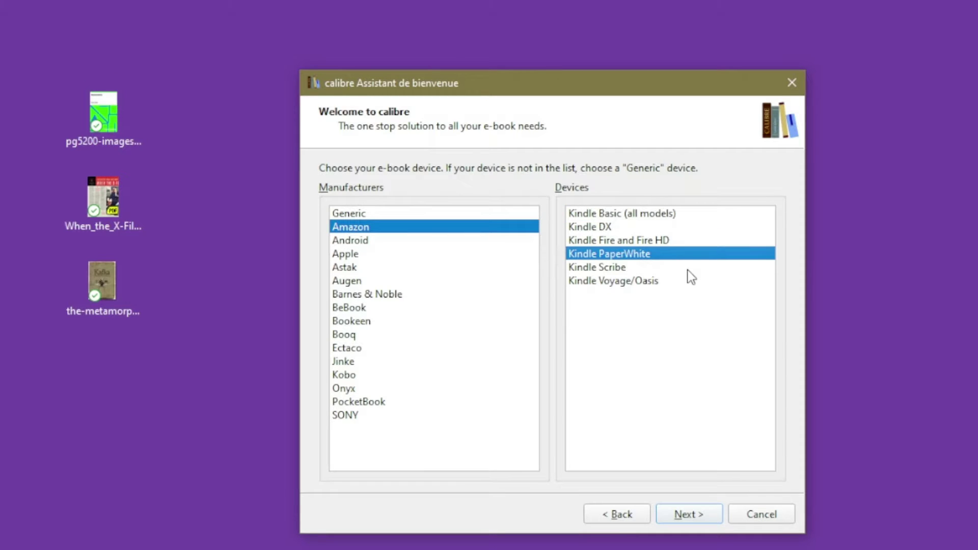
pyautogui.click(659, 216)
pyautogui.click(655, 253)
pyautogui.click(688, 514)
pyautogui.click(423, 211)
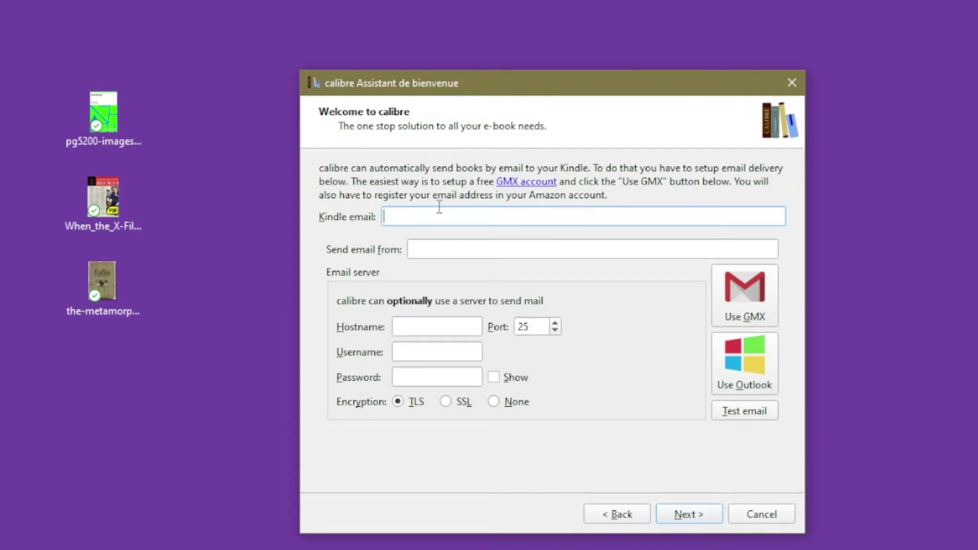
# Leave the Kindle email fields empty and finish the welcome wizard.
pyautogui.click(480, 251)
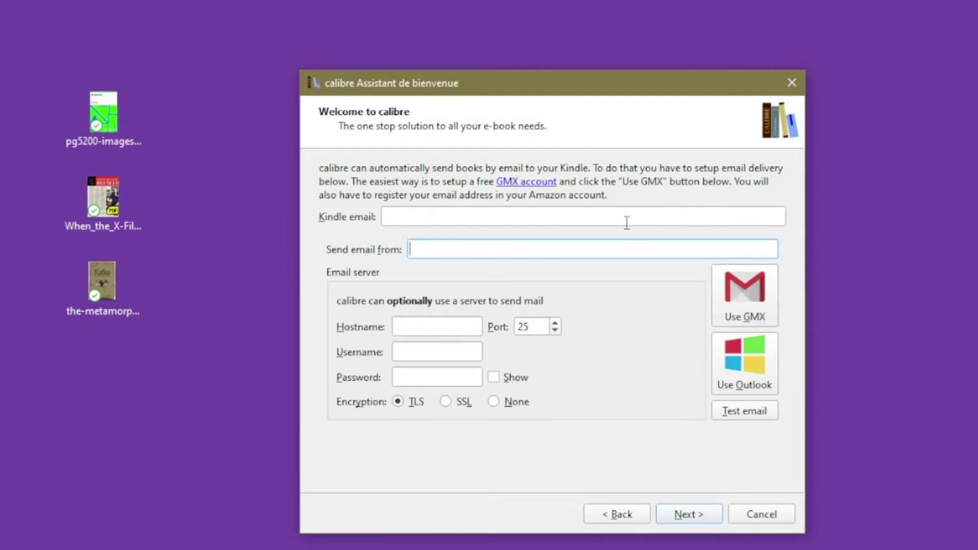
pyautogui.click(694, 515)
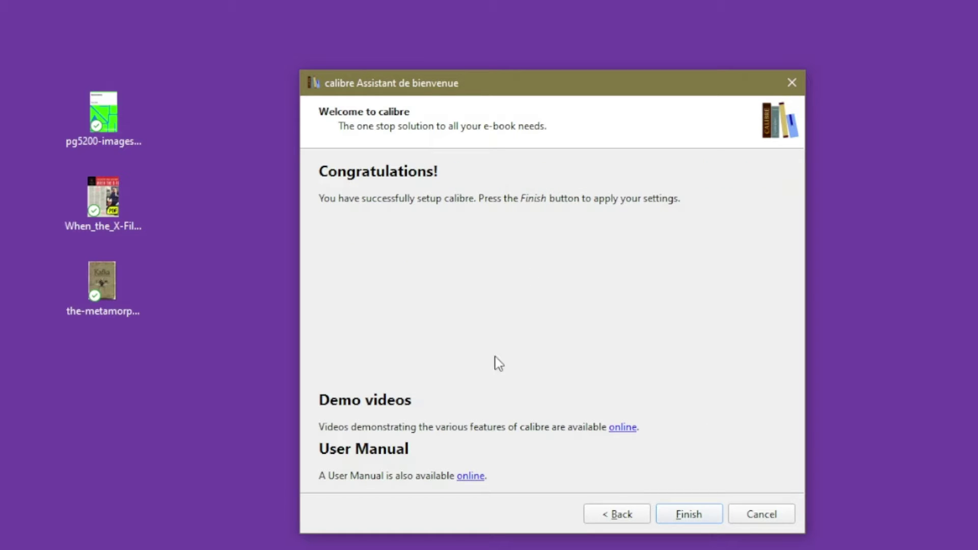
pyautogui.click(690, 514)
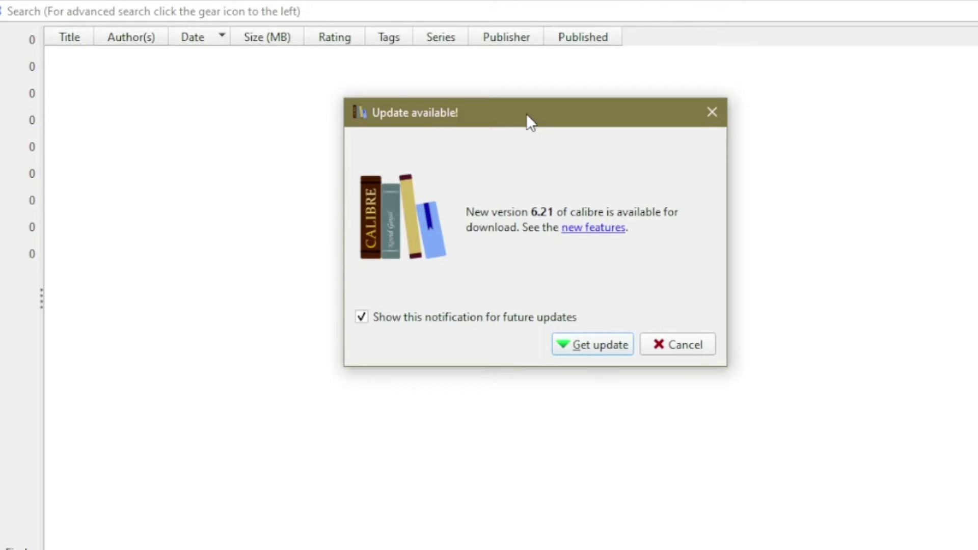
# Cancel the version 6.21 update notice and make the calibre window narrower and taller.
pyautogui.moveTo(526, 114); pyautogui.dragTo(547, 150)
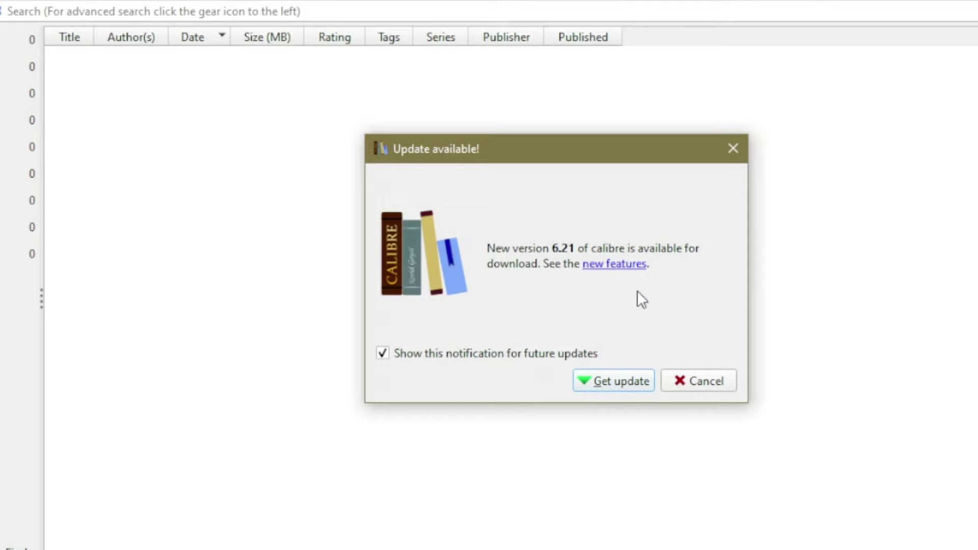
pyautogui.click(705, 383)
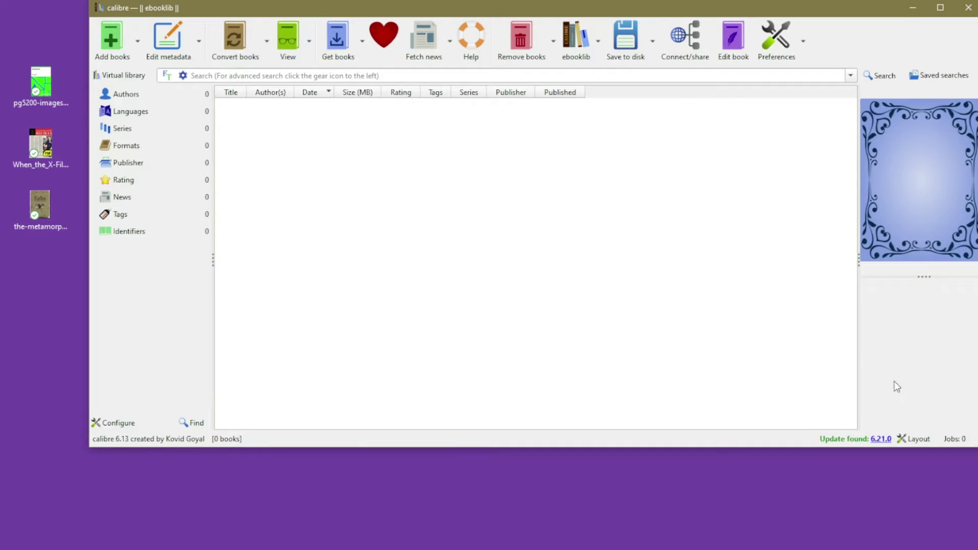
pyautogui.moveTo(975, 446); pyautogui.dragTo(941, 507)
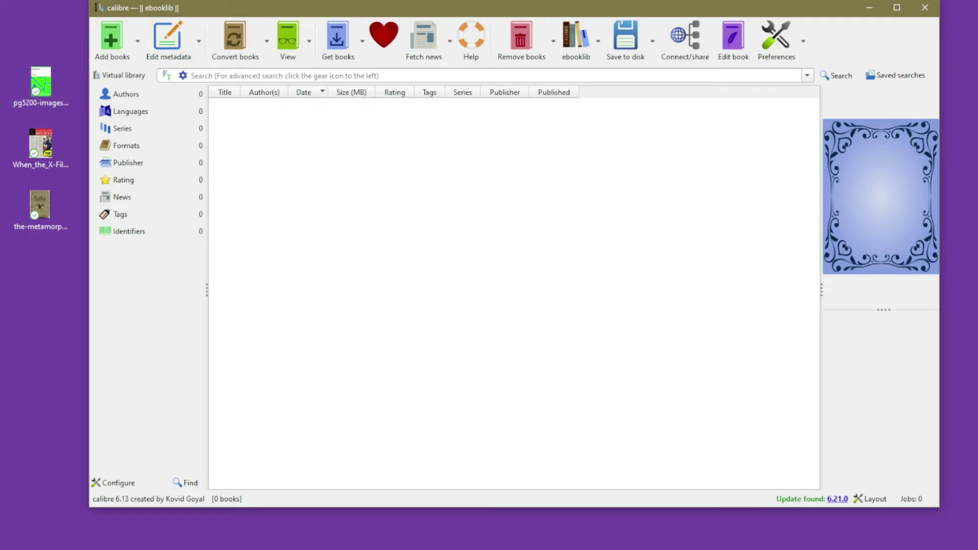
# Drag the pg5200 Metamorphosis EPUB into the library and widen the Title column.
pyautogui.moveTo(45, 68); pyautogui.dragTo(273, 141)
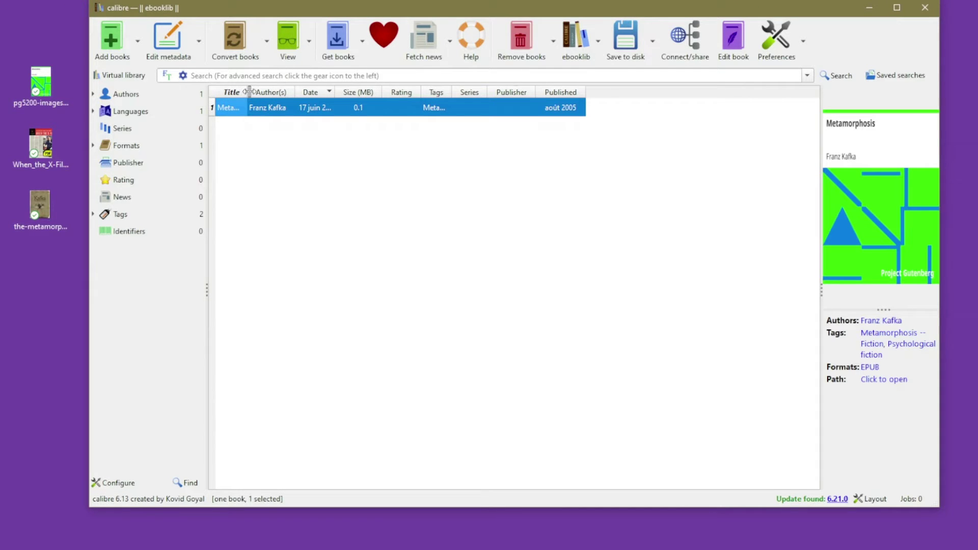
pyautogui.moveTo(248, 93); pyautogui.dragTo(405, 94)
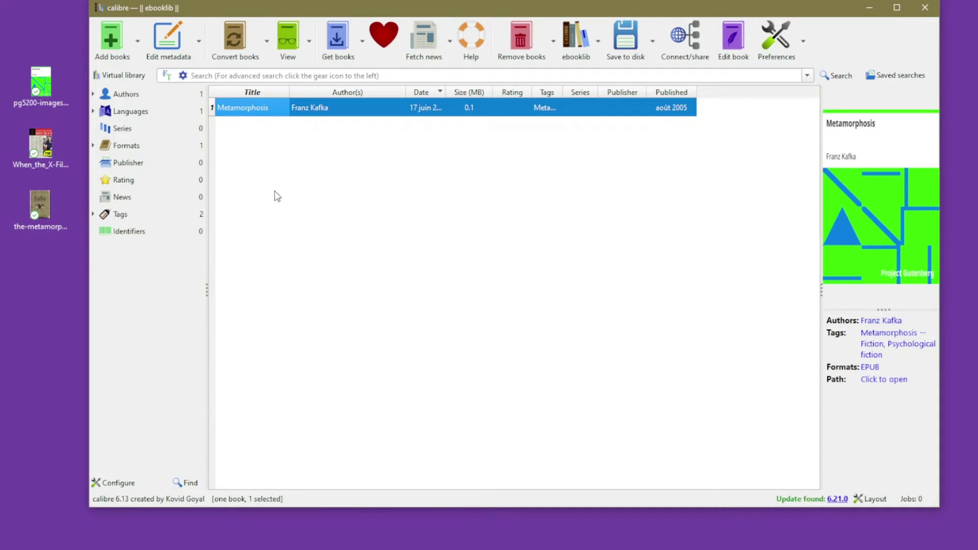
# Open and dismiss the Metamorphosis context menu, leaving it as the only, selected book.
pyautogui.rightClick(271, 112)
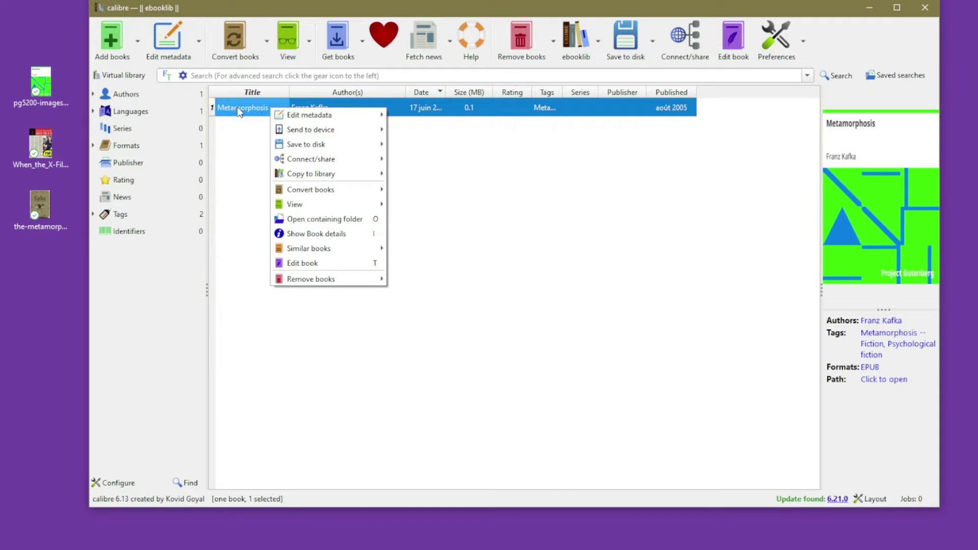
pyautogui.click(230, 142)
pyautogui.click(230, 142)
pyautogui.click(253, 112)
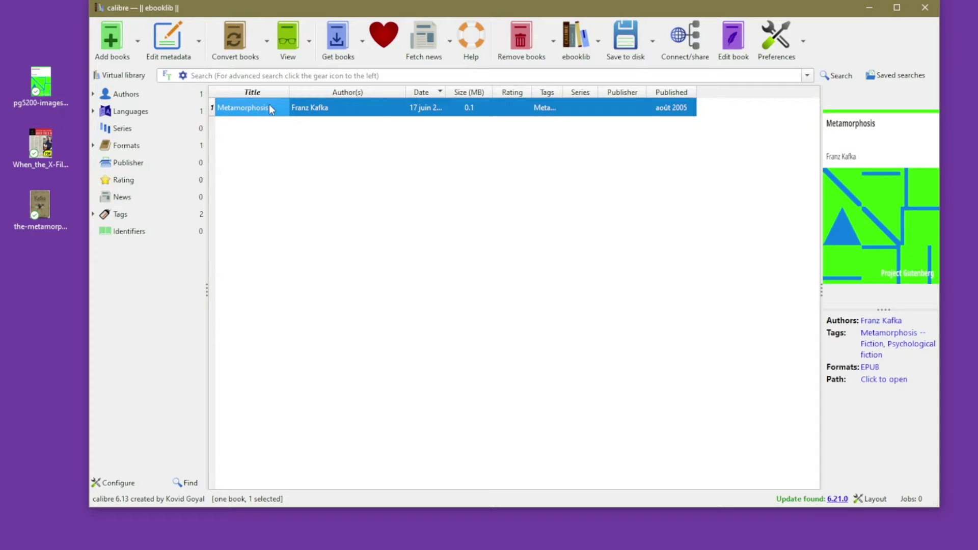
pyautogui.rightClick(270, 110)
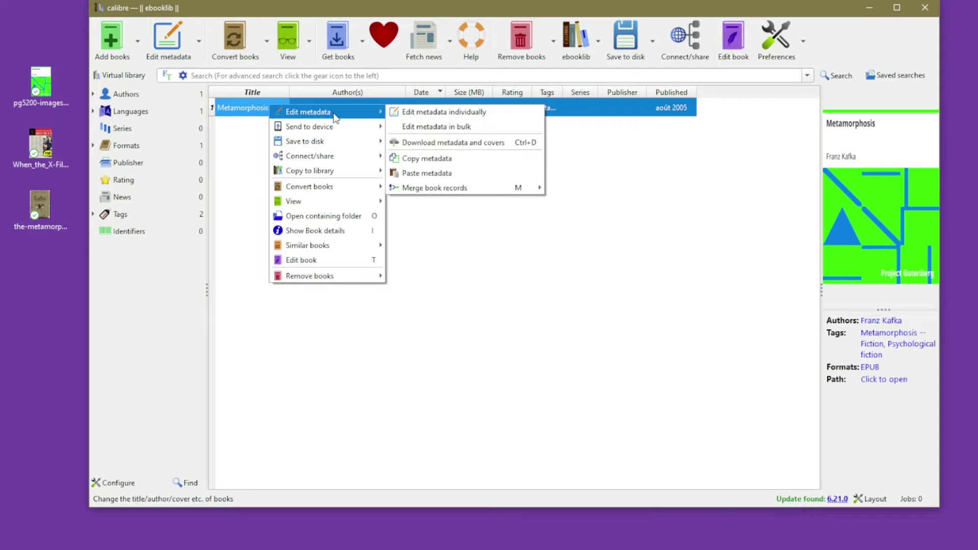
pyautogui.moveTo(336, 128)
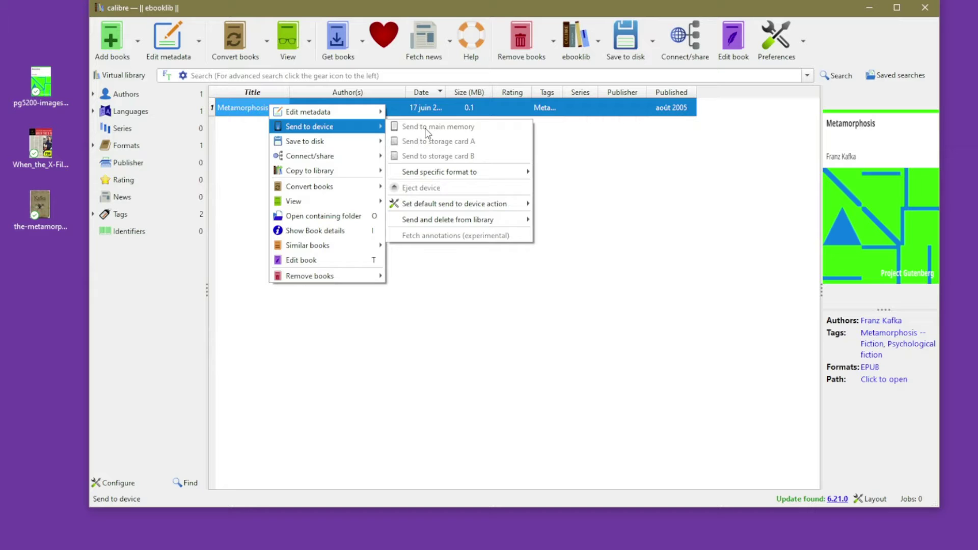
pyautogui.click(652, 190)
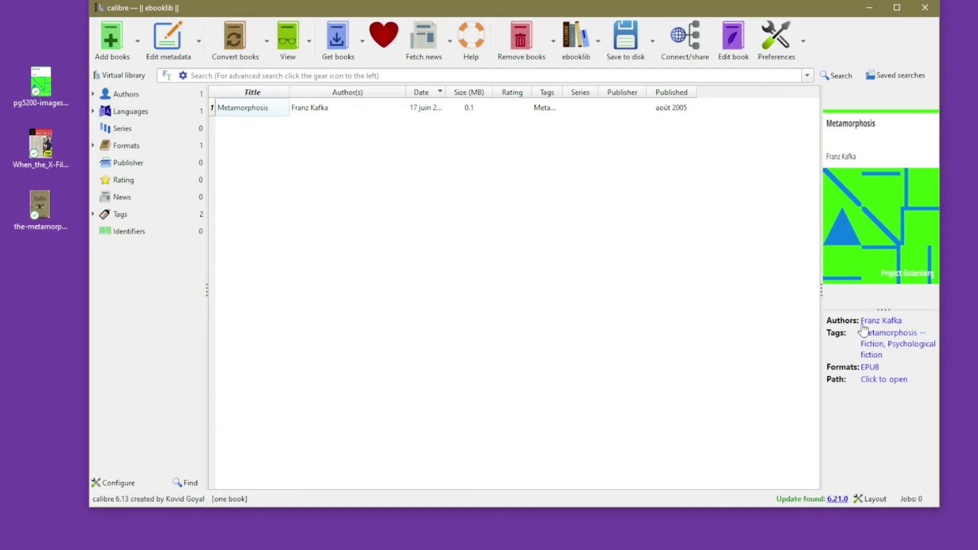
pyautogui.click(276, 109)
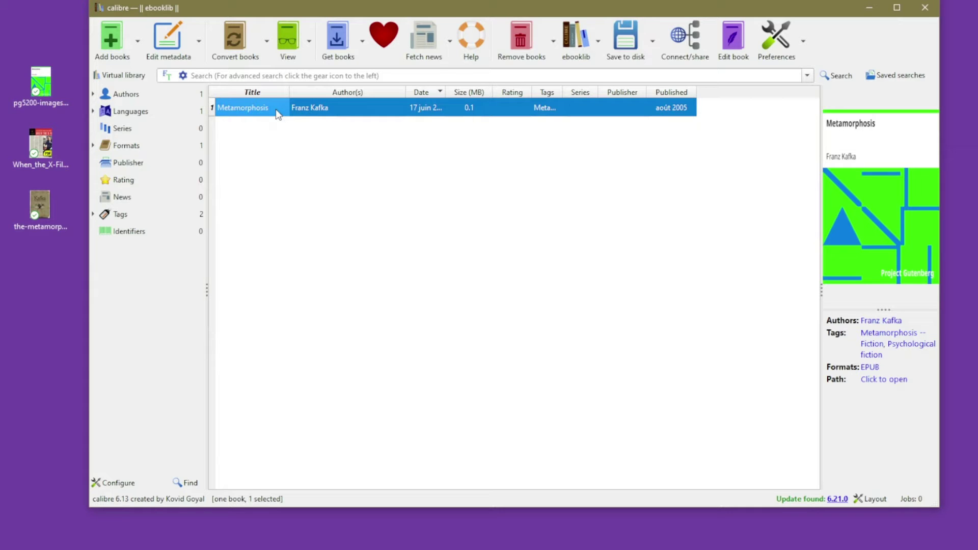
pyautogui.rightClick(278, 113)
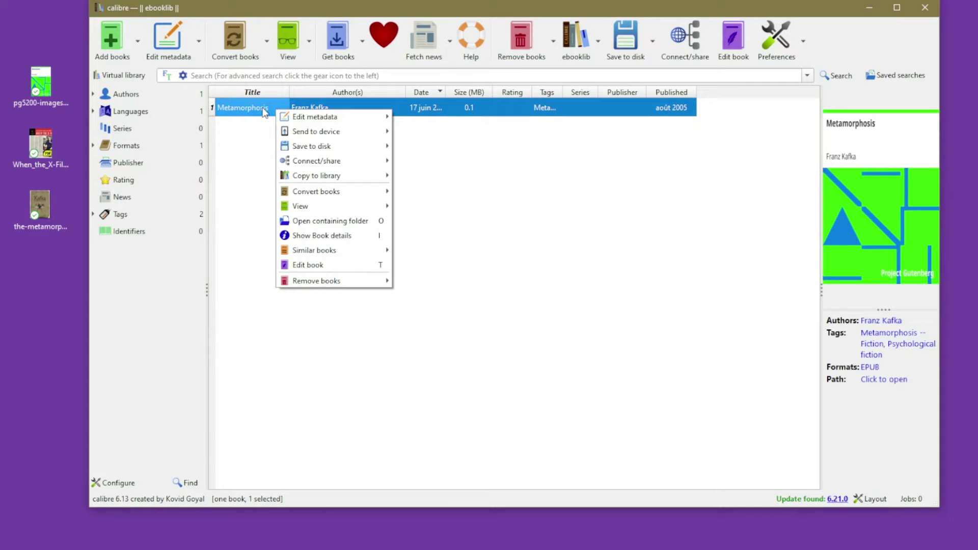
pyautogui.click(254, 145)
pyautogui.click(269, 114)
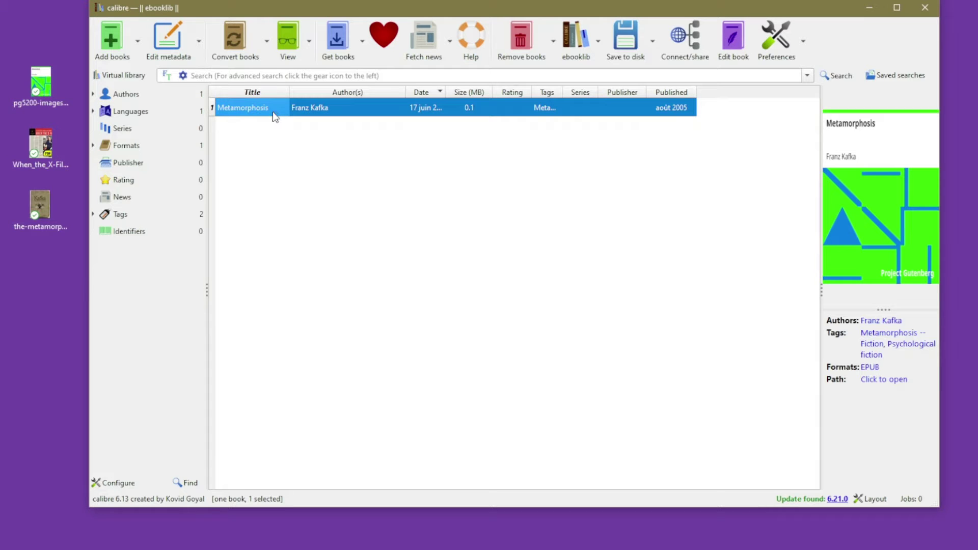
# Convert Metamorphosis with PDF as the output format.
pyautogui.click(236, 50)
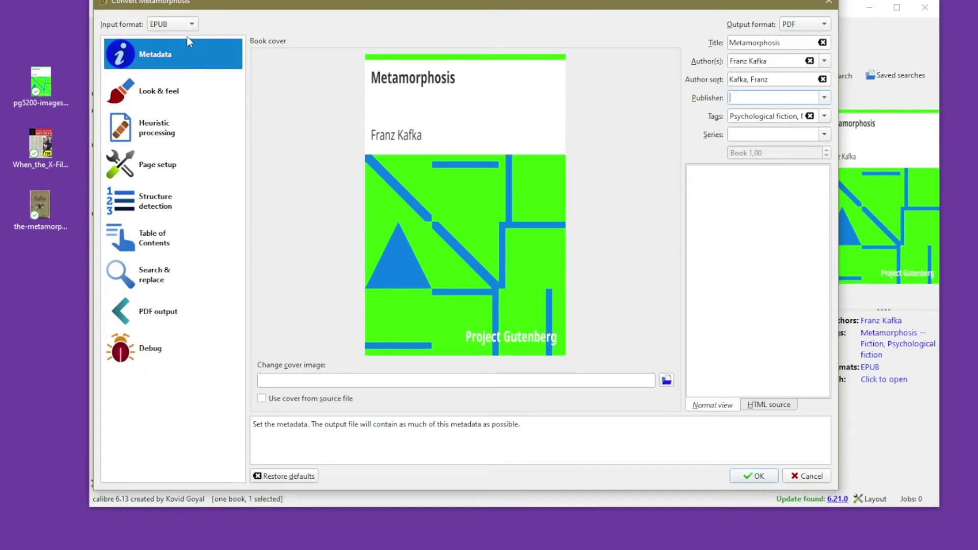
pyautogui.click(802, 27)
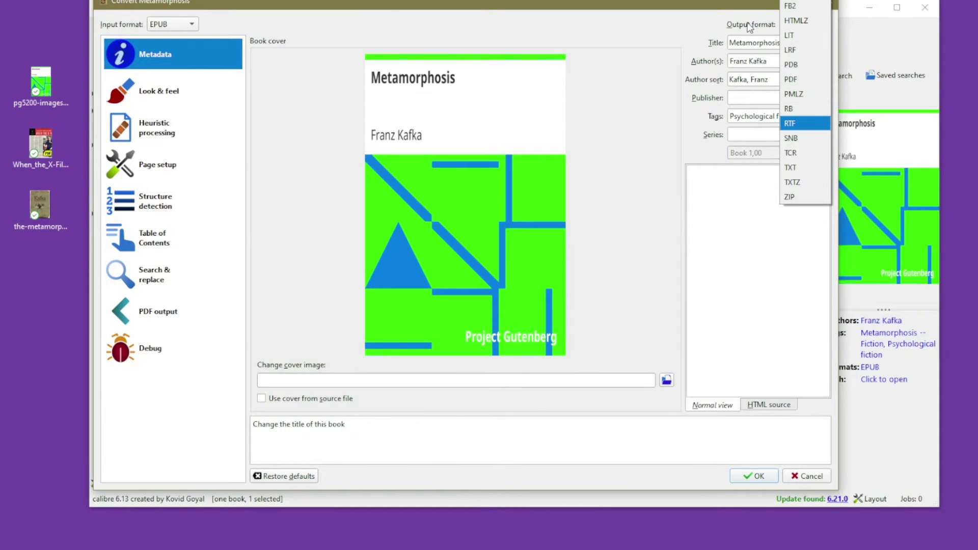
pyautogui.click(794, 79)
pyautogui.moveTo(690, 9); pyautogui.dragTo(727, 22)
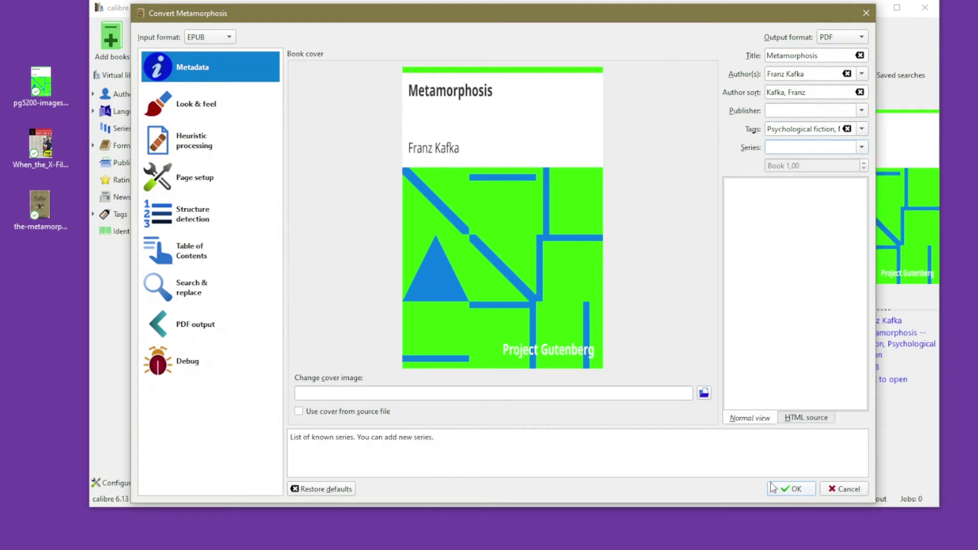
pyautogui.click(792, 489)
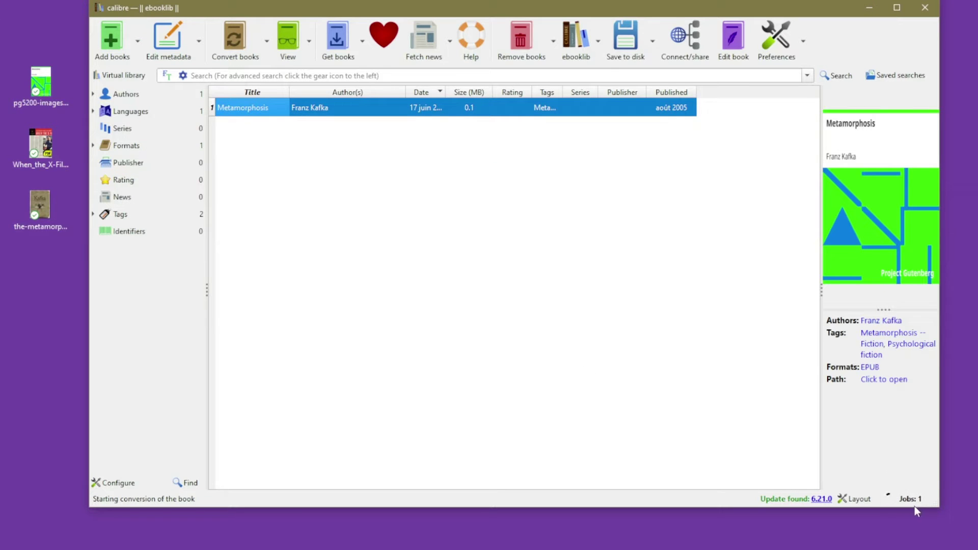
# Watch the conversion job finish, then open the new 71-page PDF to read it.
pyautogui.click(911, 499)
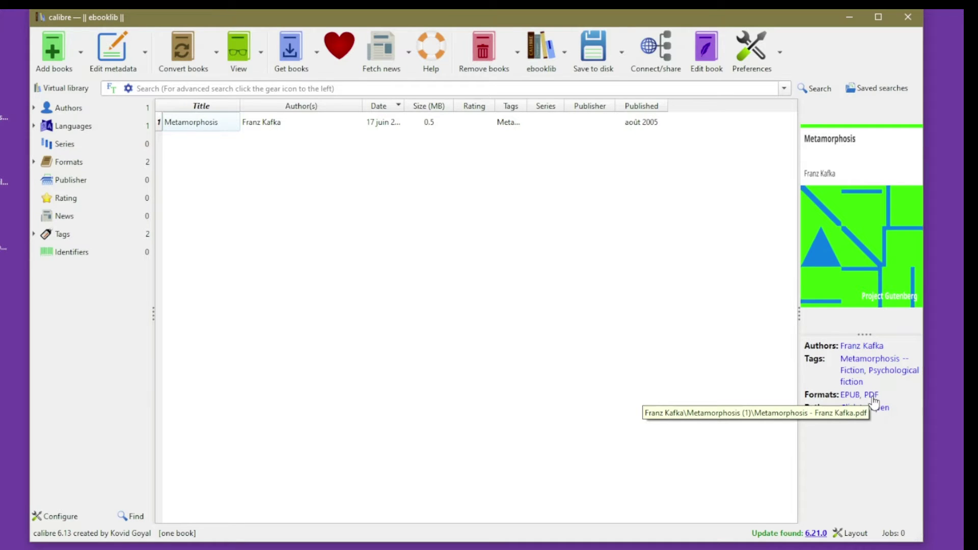
pyautogui.click(871, 395)
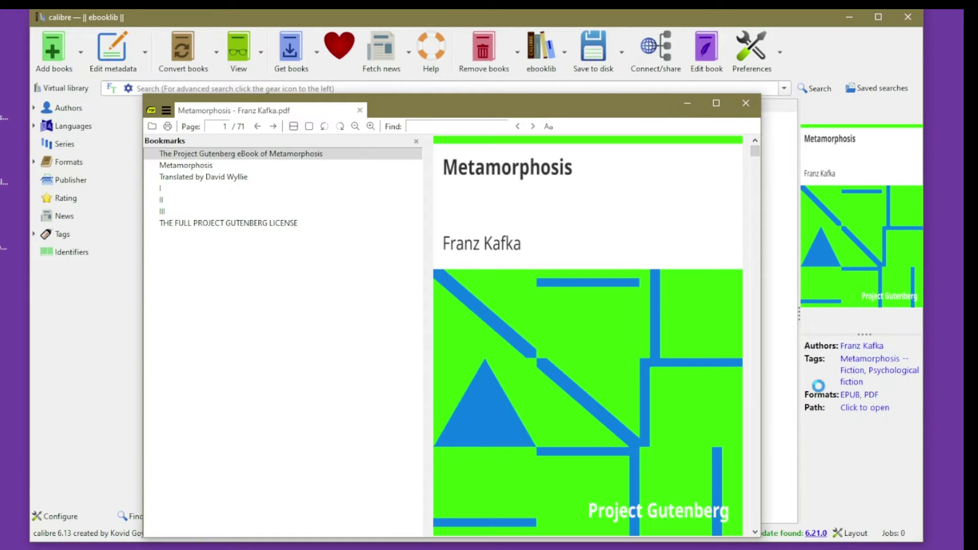
pyautogui.scroll(-10, 695, 285)
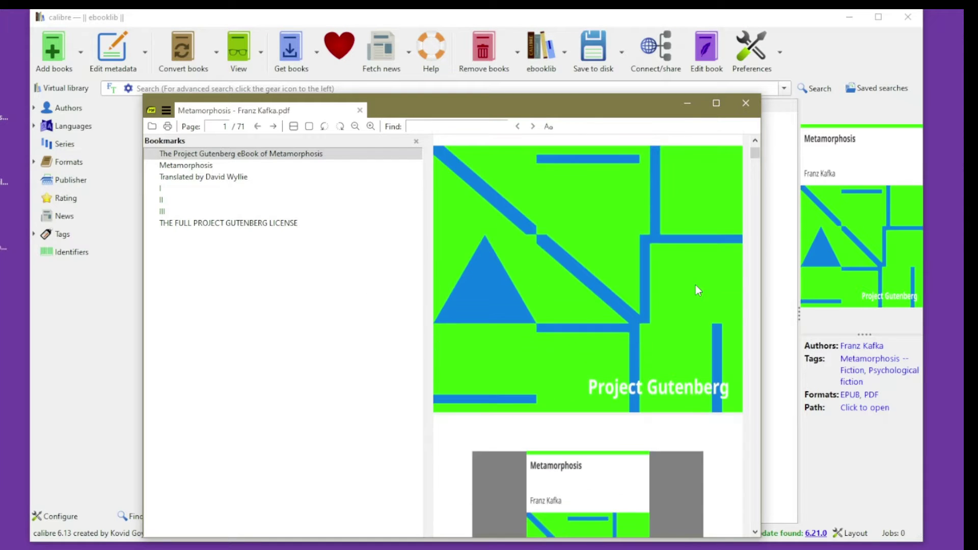
pyautogui.scroll(-10, 695, 285)
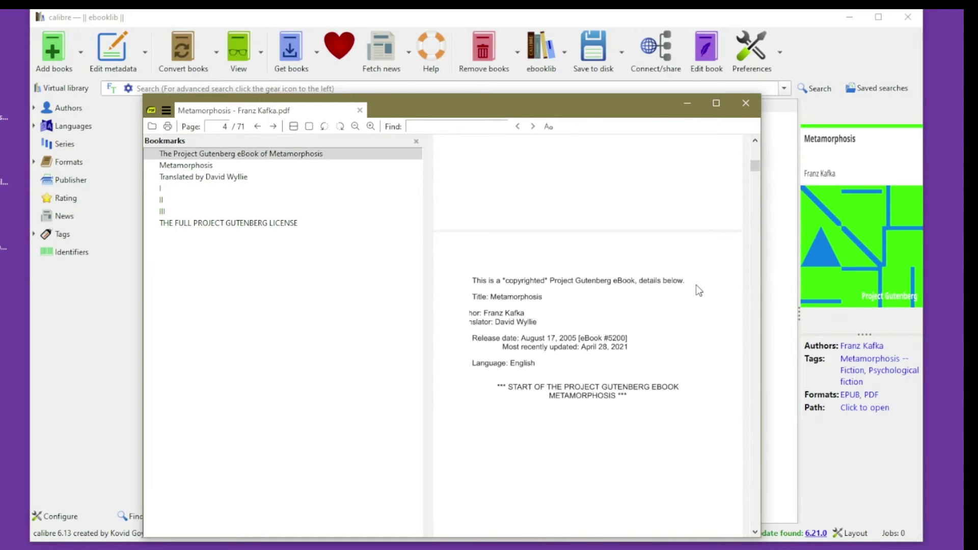
pyautogui.scroll(-5, 695, 285)
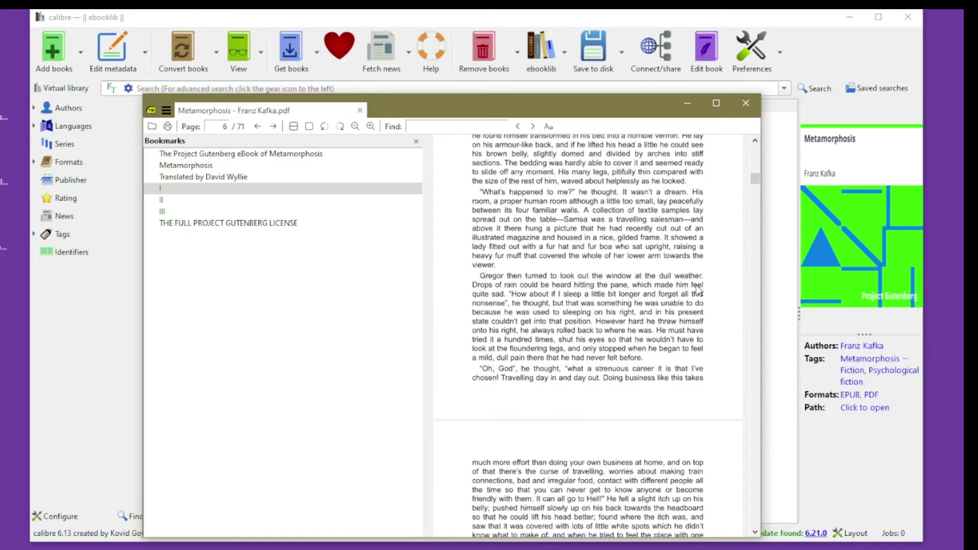
pyautogui.click(747, 103)
pyautogui.click(214, 125)
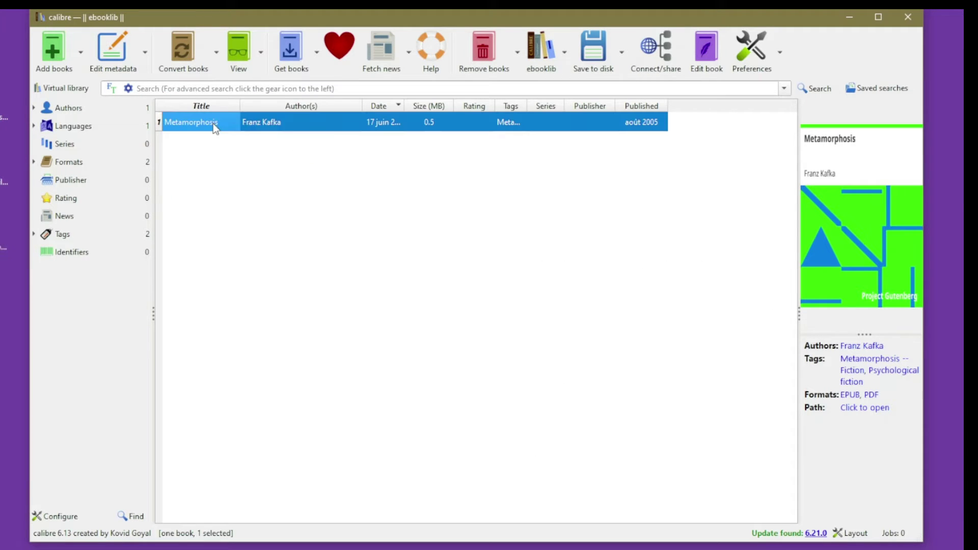
pyautogui.rightClick(214, 125)
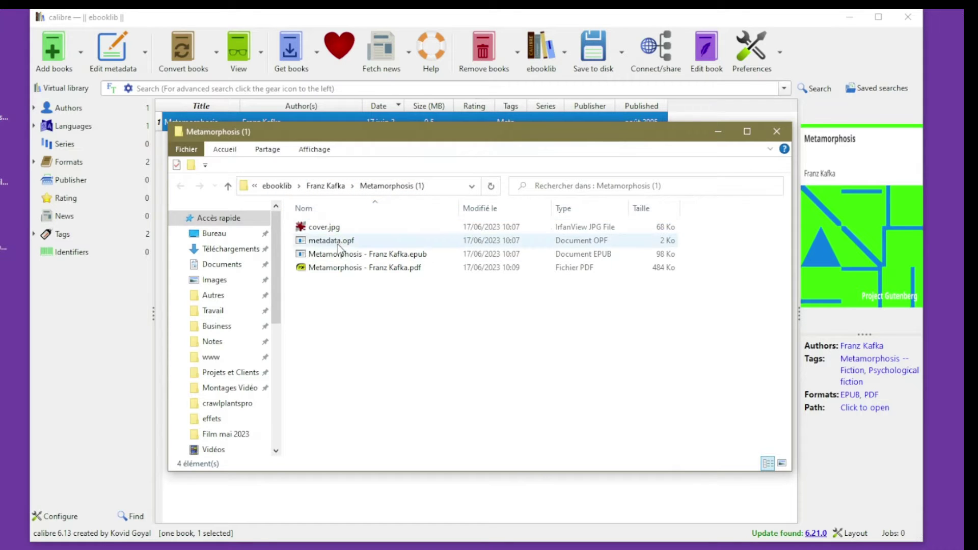
pyautogui.click(341, 272)
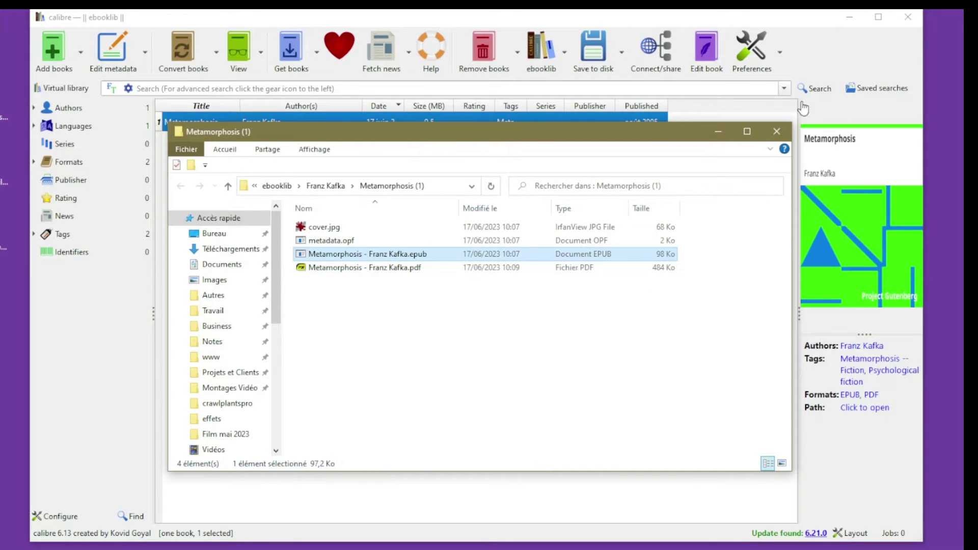
pyautogui.click(776, 132)
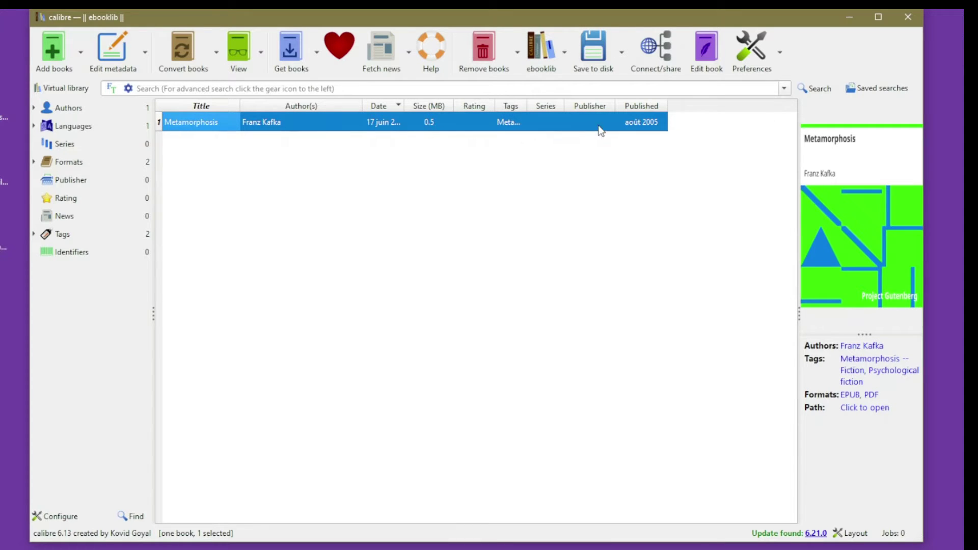
pyautogui.rightClick(204, 132)
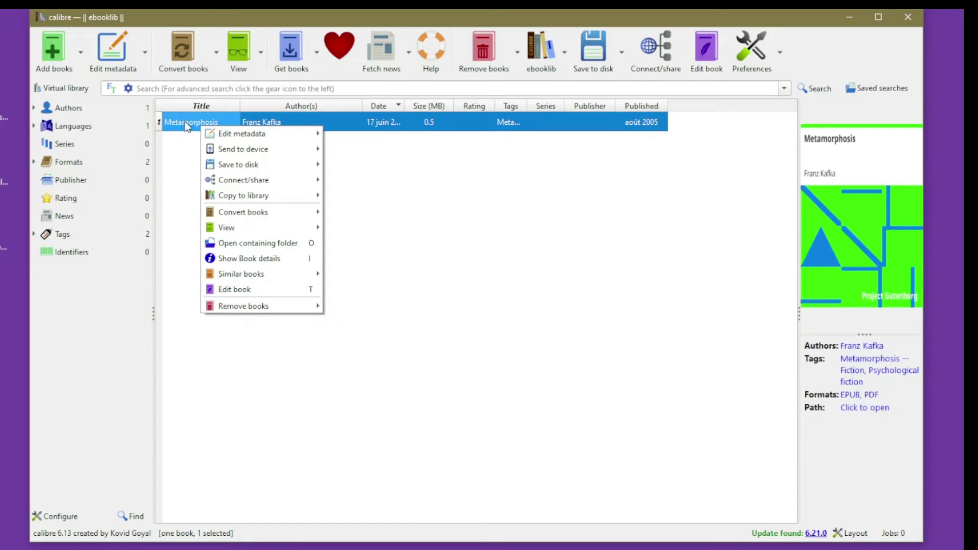
# Dismiss the book's actions menu and open Metamorphosis in the metadata editor.
pyautogui.moveTo(243, 139)
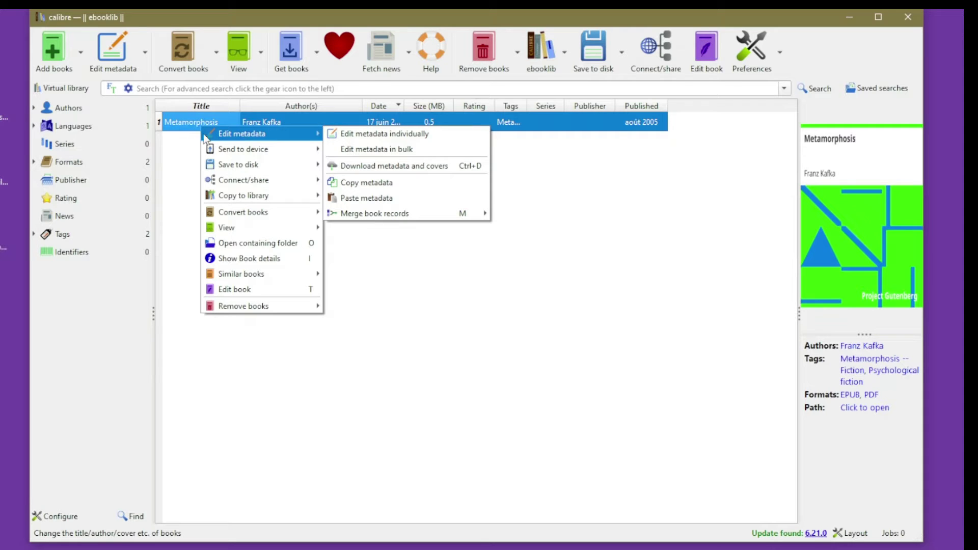
pyautogui.click(183, 124)
pyautogui.rightClick(183, 124)
pyautogui.click(170, 157)
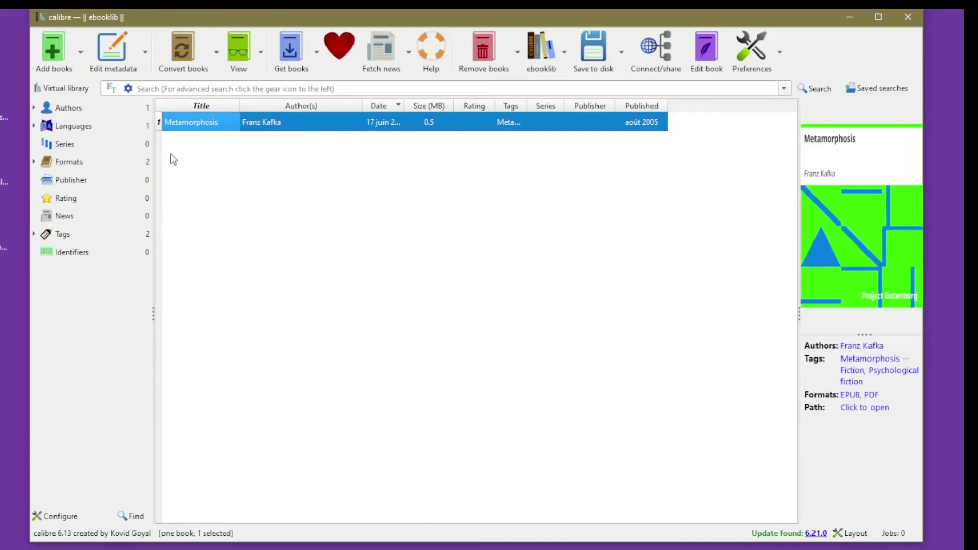
pyautogui.click(126, 56)
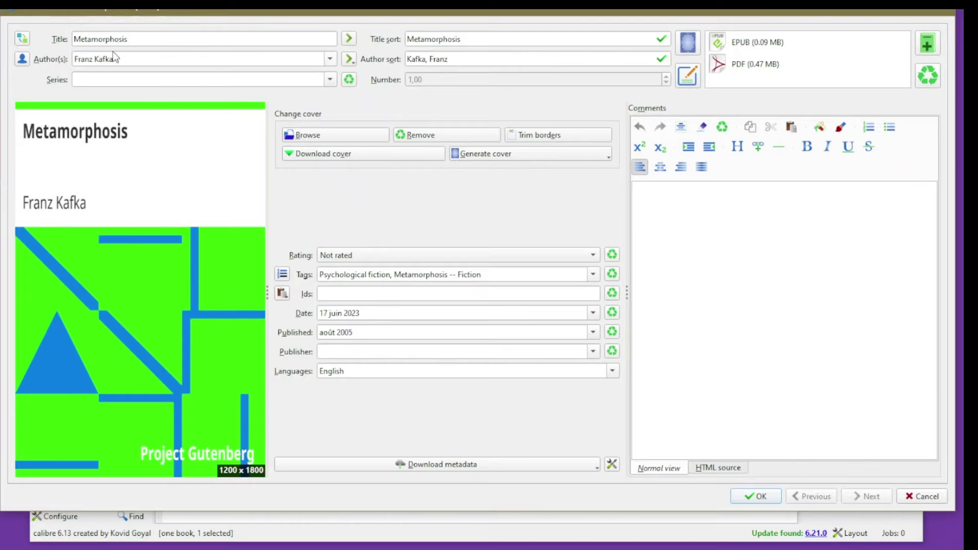
# Enter the comment 'Good Book' for Metamorphosis.
pyautogui.moveTo(142, 39)
pyautogui.mouseDown()
pyautogui.moveTo(99, 39)
pyautogui.moveTo(157, 39)
pyautogui.mouseUp()
pyautogui.moveTo(460, 59); pyautogui.dragTo(374, 58)
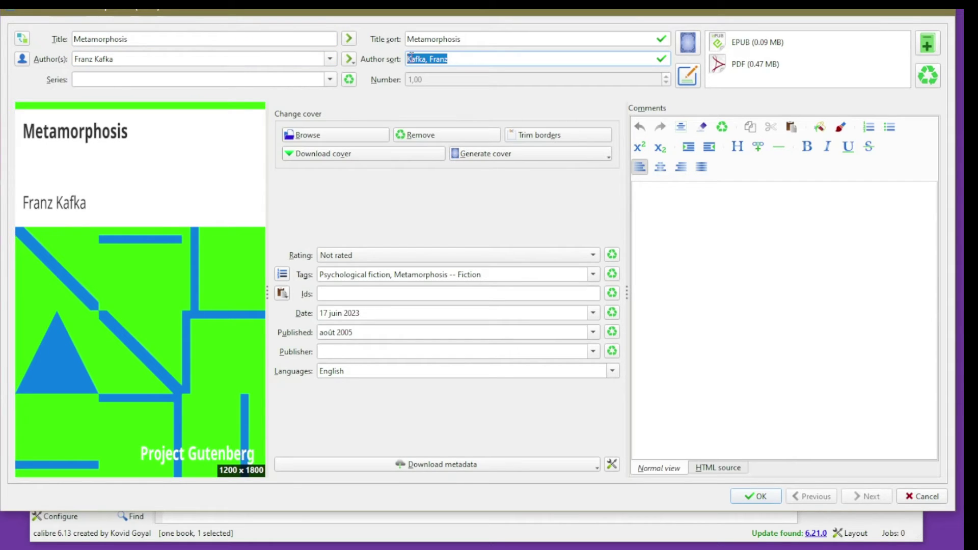
pyautogui.click(477, 63)
pyautogui.moveTo(455, 59); pyautogui.dragTo(399, 59)
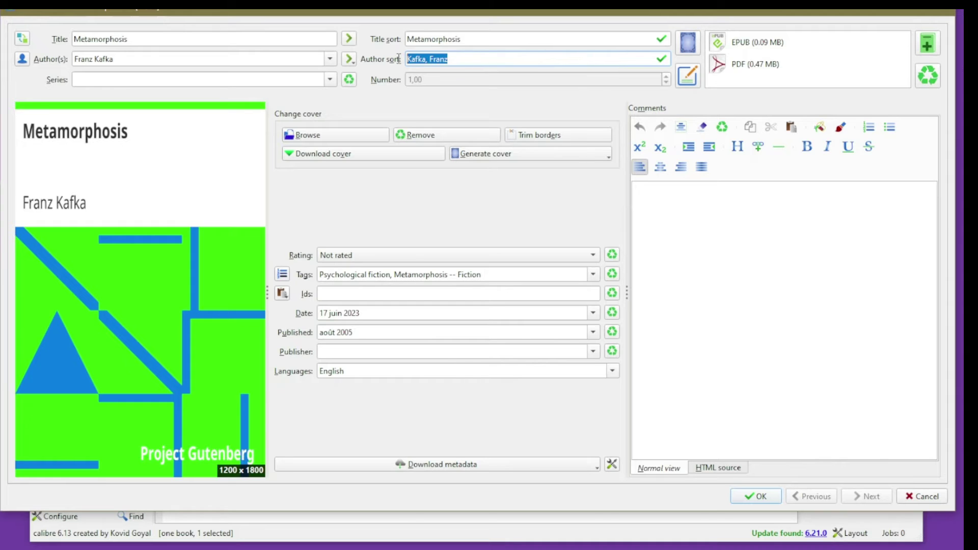
pyautogui.click(458, 60)
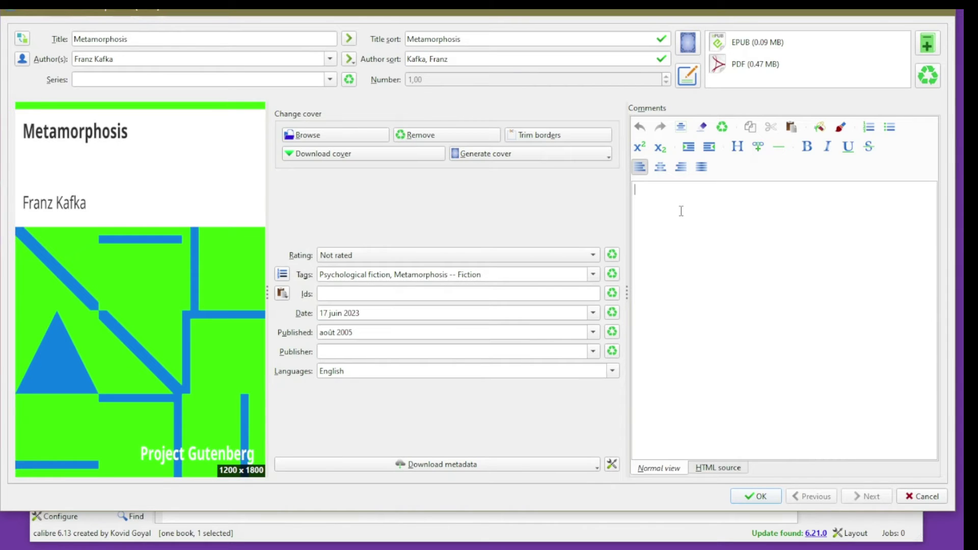
pyautogui.write('Good Book !')
# Set the Kafka image as the cover and save the metadata.
pyautogui.click(343, 136)
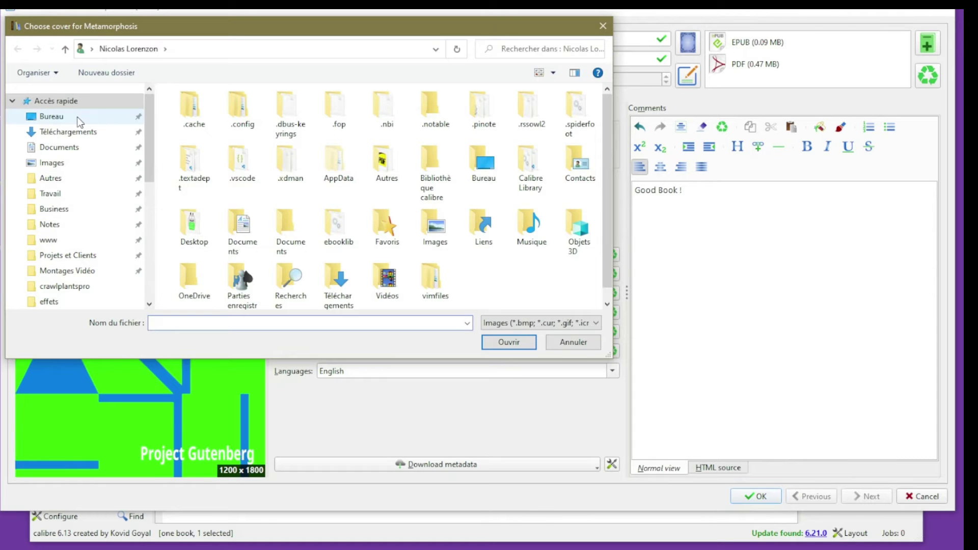
pyautogui.doubleClick(198, 122)
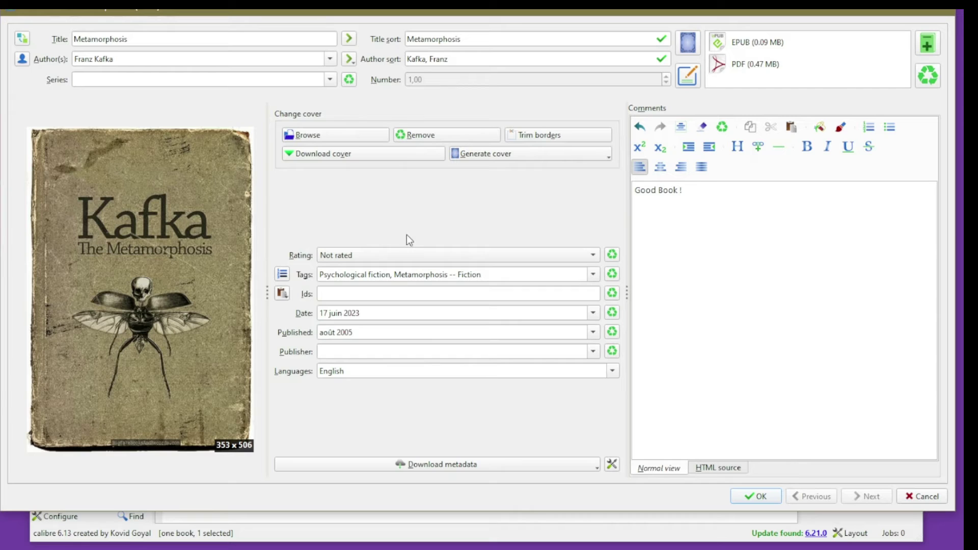
pyautogui.click(759, 497)
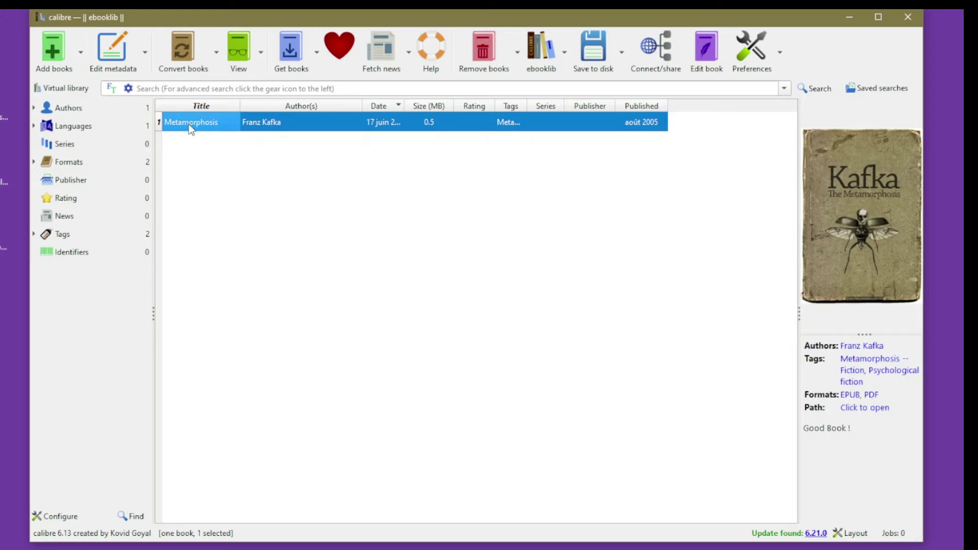
# Reopen the metadata editor and download Metamorphosis metadata from online sources.
pyautogui.click(110, 60)
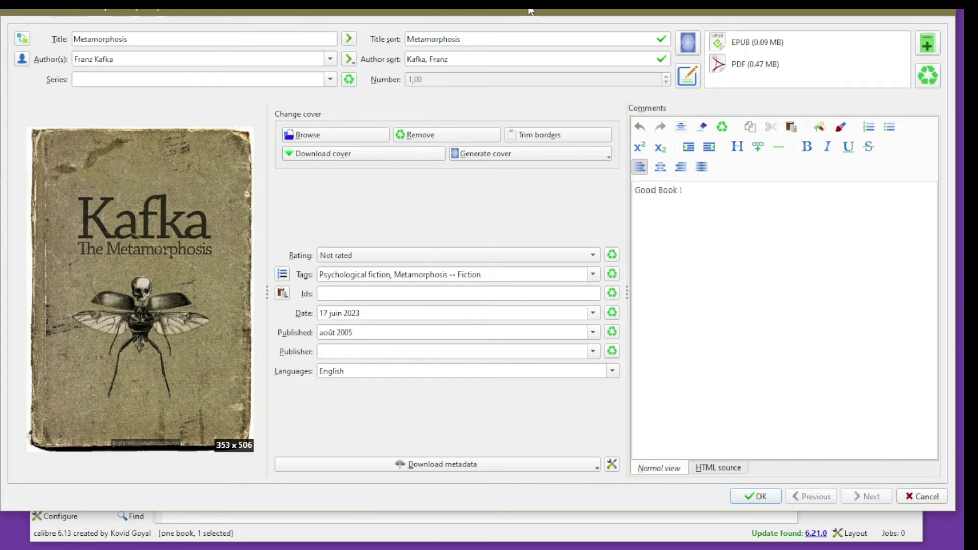
pyautogui.moveTo(529, 10); pyautogui.dragTo(559, 30)
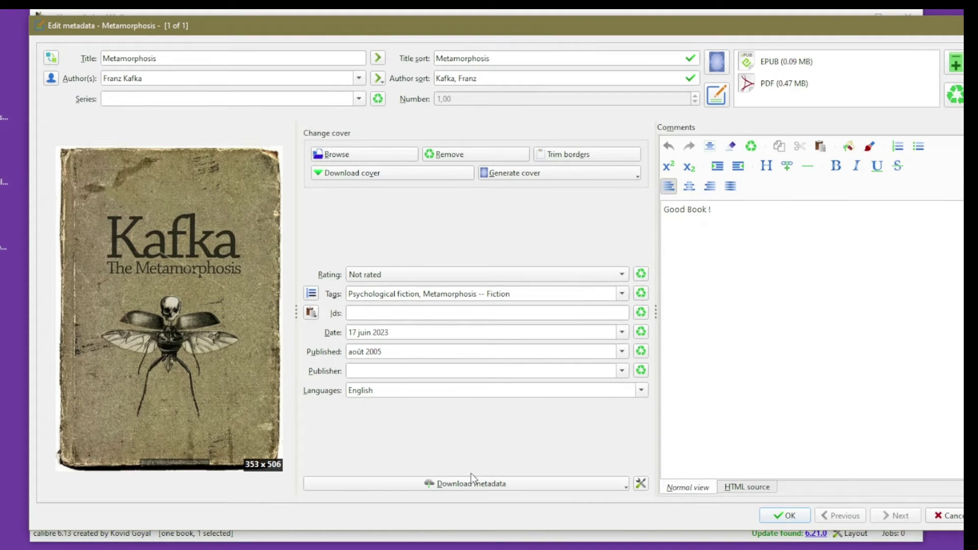
pyautogui.click(471, 487)
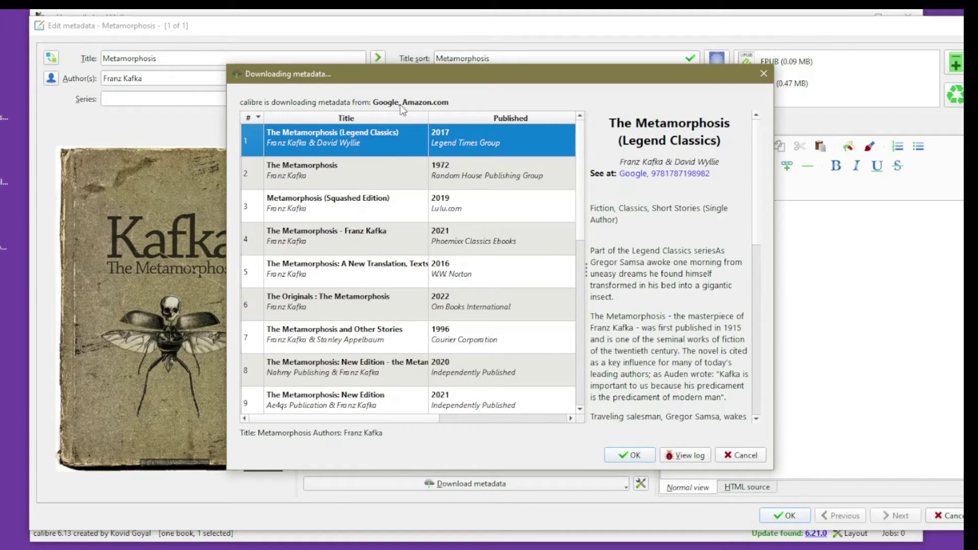
# Compare the download results and accept the 1972 Random House edition of The Metamorphosis.
pyautogui.click(393, 182)
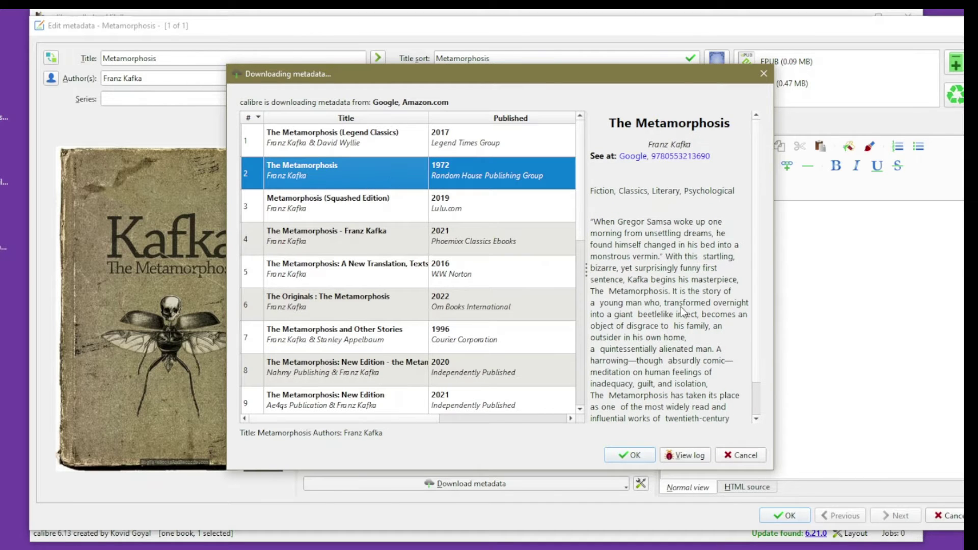
pyautogui.click(315, 199)
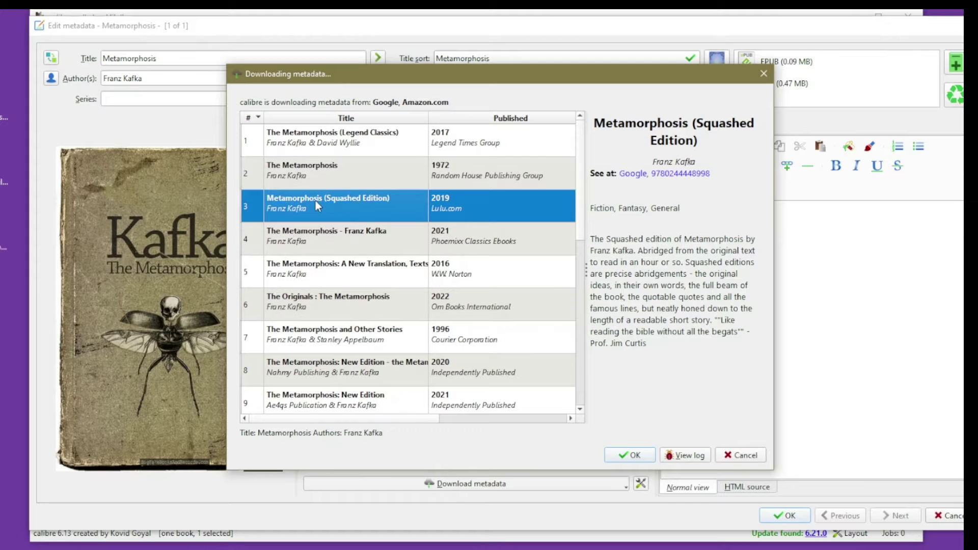
pyautogui.click(319, 175)
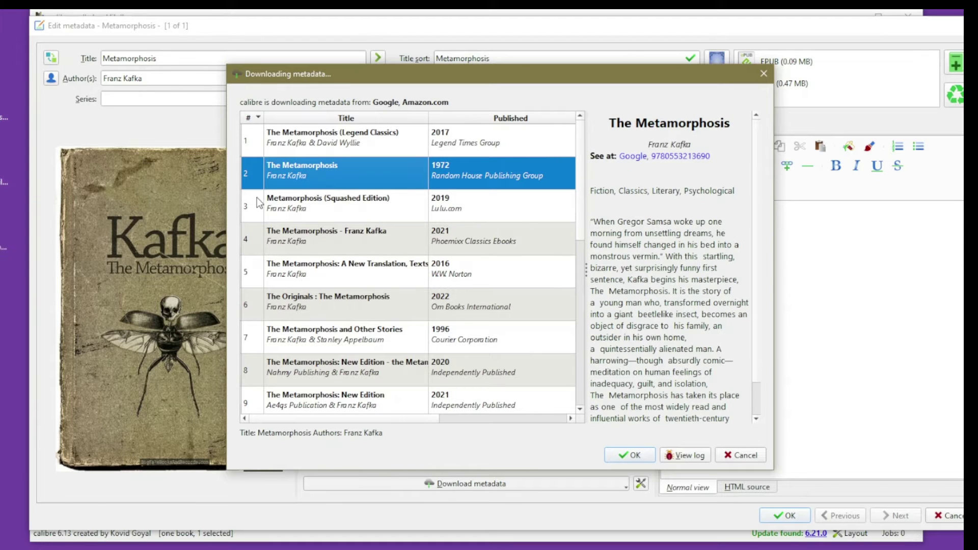
pyautogui.click(333, 235)
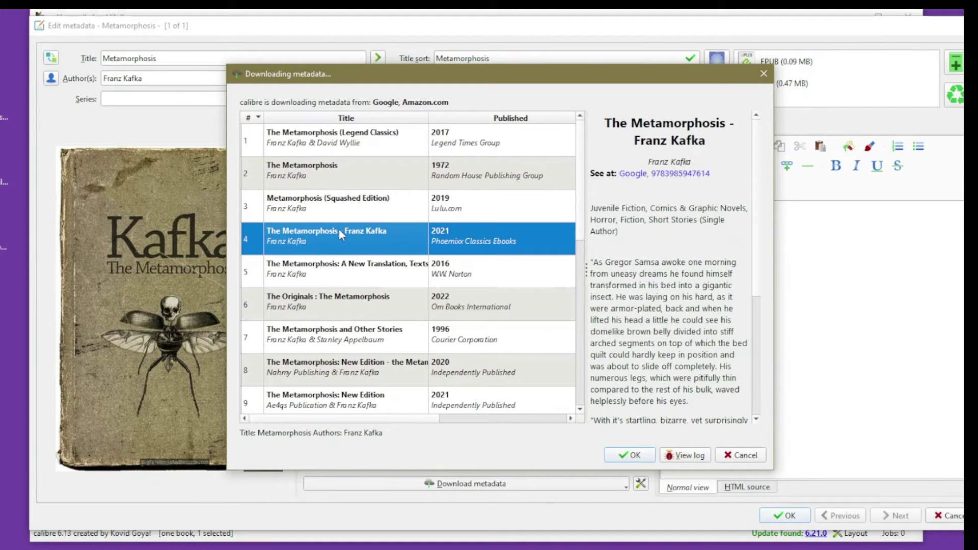
pyautogui.scroll(-2, 398, 265)
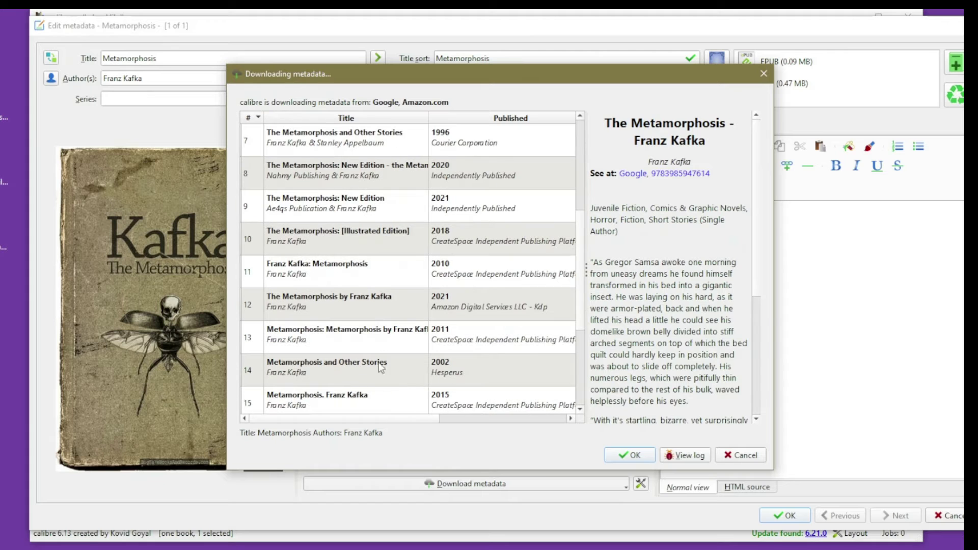
pyautogui.scroll(2, 373, 377)
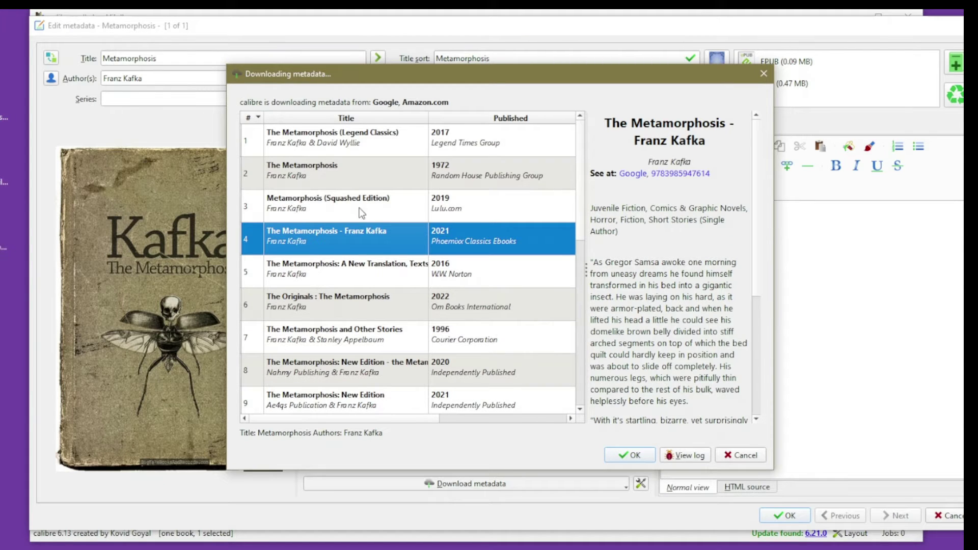
pyautogui.click(338, 175)
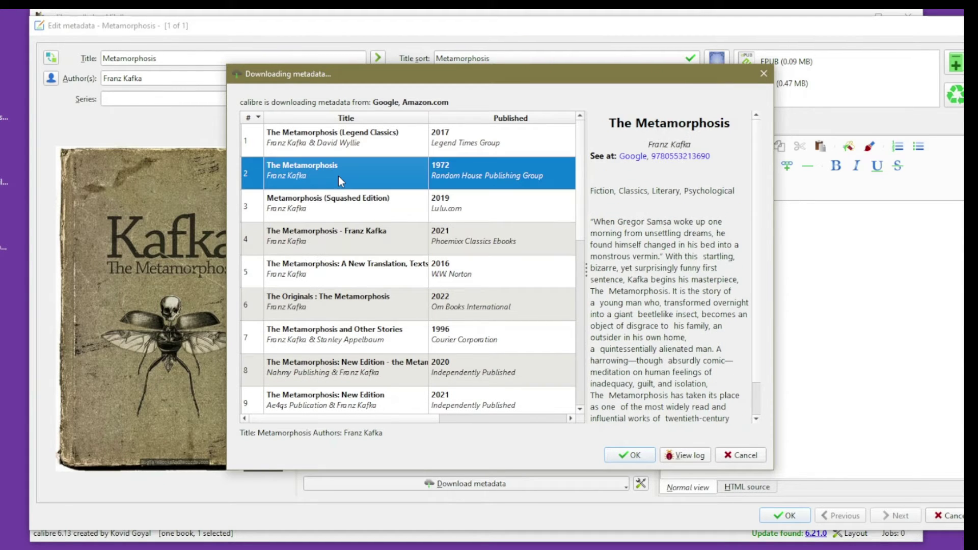
pyautogui.click(635, 457)
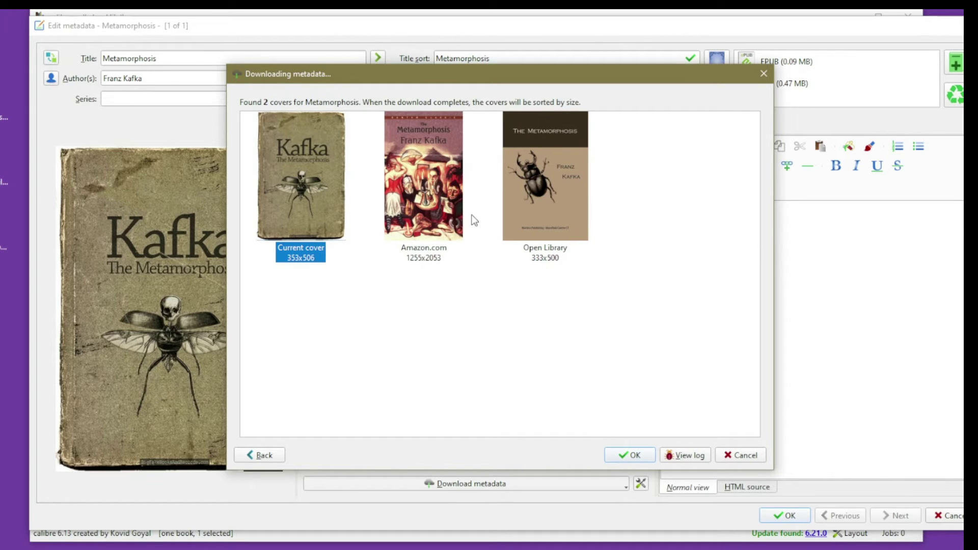
# Apply the 1255x2053 Amazon.com cover and save the book's details.
pyautogui.click(442, 201)
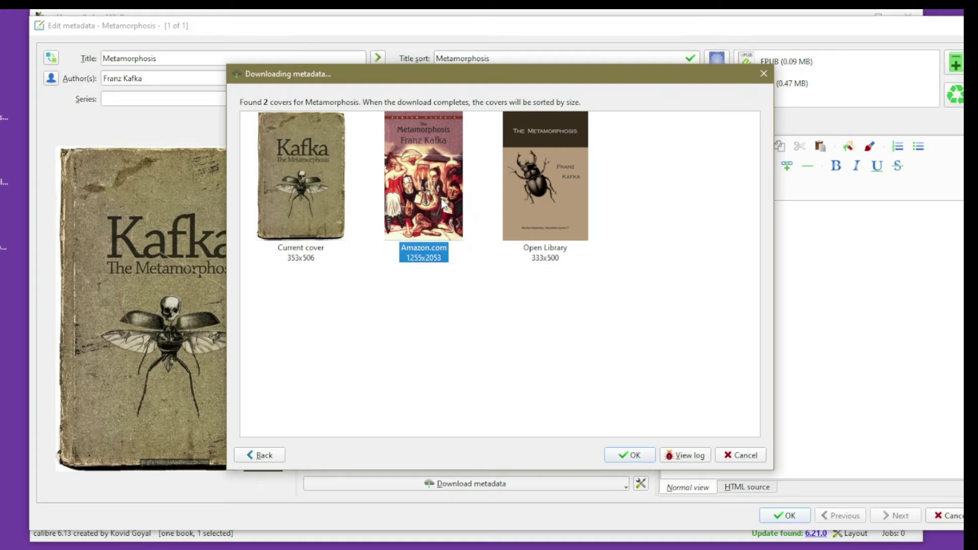
pyautogui.click(643, 456)
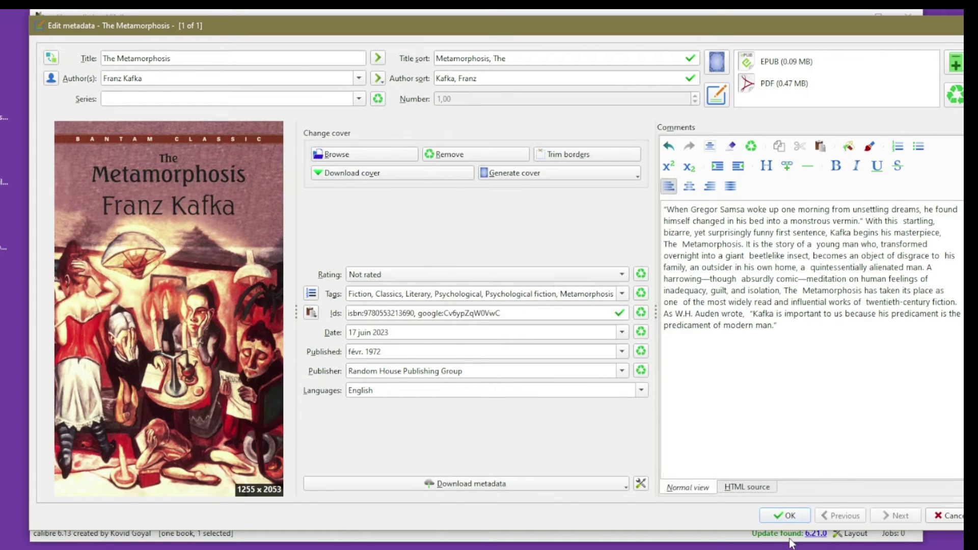
pyautogui.click(789, 515)
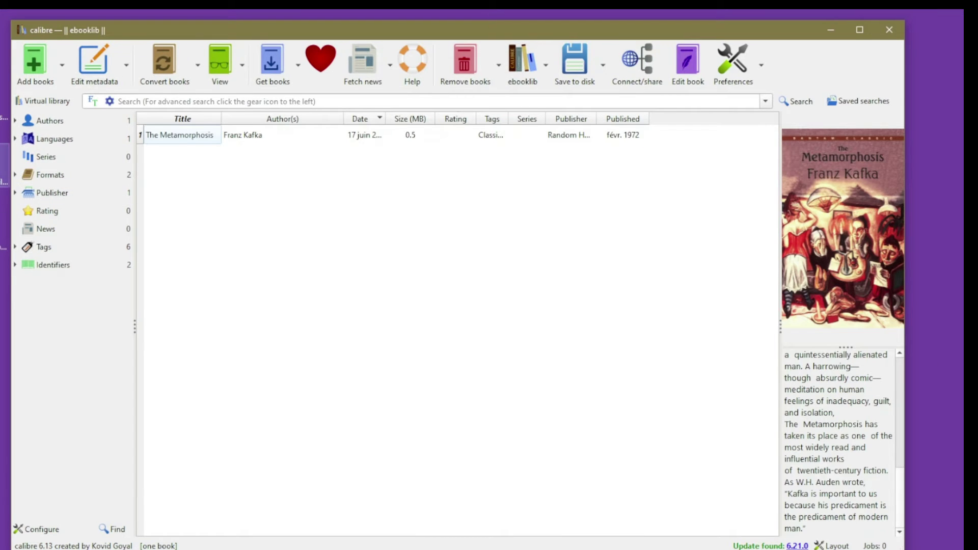
# Add the X-Files Hollywood Reporter PDF to the library and widen the Title column.
pyautogui.moveTo(6, 199); pyautogui.dragTo(183, 206)
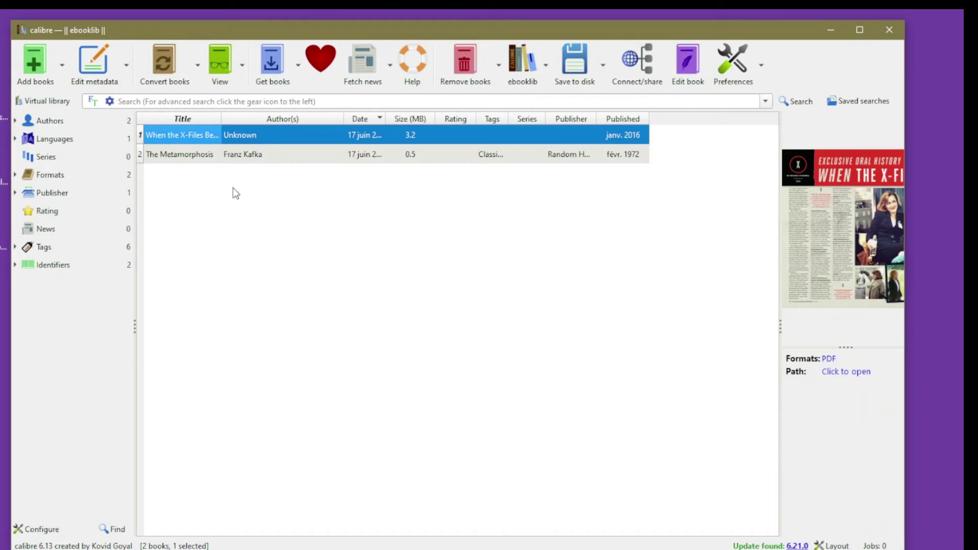
pyautogui.moveTo(221, 118); pyautogui.dragTo(387, 126)
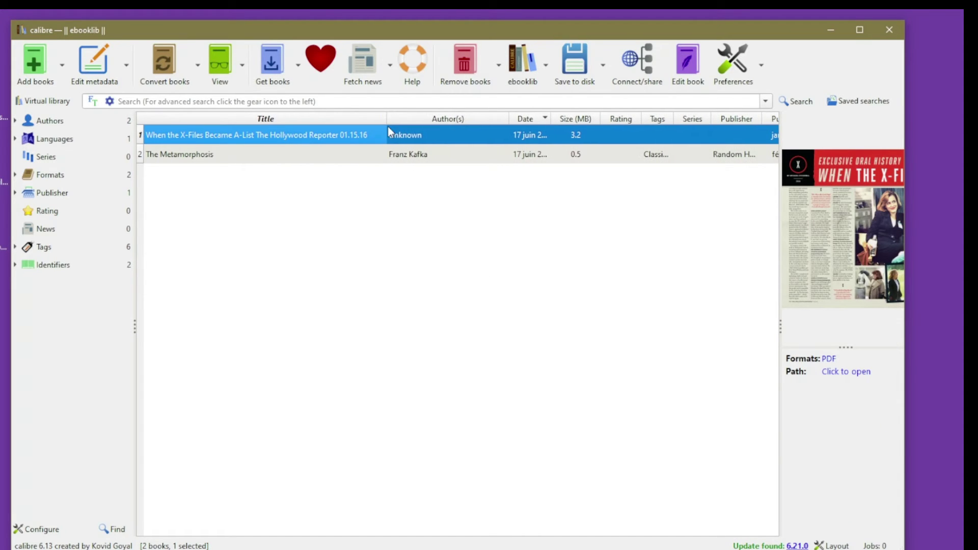
pyautogui.click(256, 152)
# Compare the two books' details, ending with The Metamorphosis selected.
pyautogui.click(259, 136)
pyautogui.click(258, 152)
pyautogui.click(259, 134)
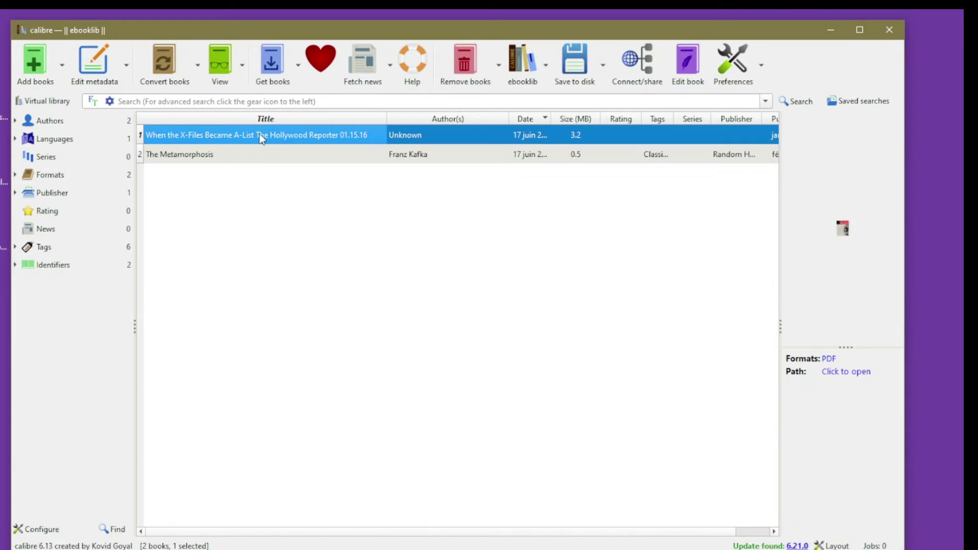
pyautogui.click(255, 154)
pyautogui.click(258, 138)
pyautogui.click(257, 158)
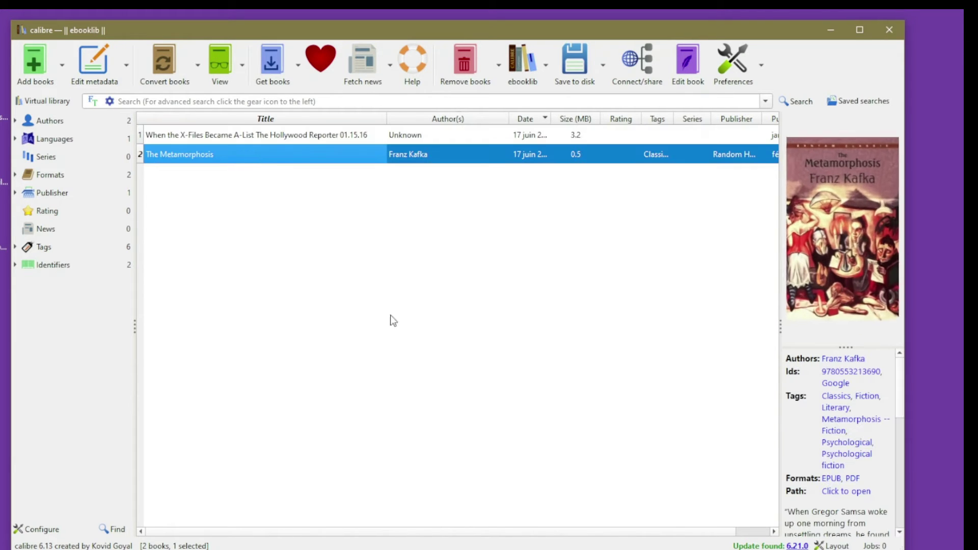
# Open The Metamorphosis in the e-book viewer and move and enlarge its window.
pyautogui.click(227, 71)
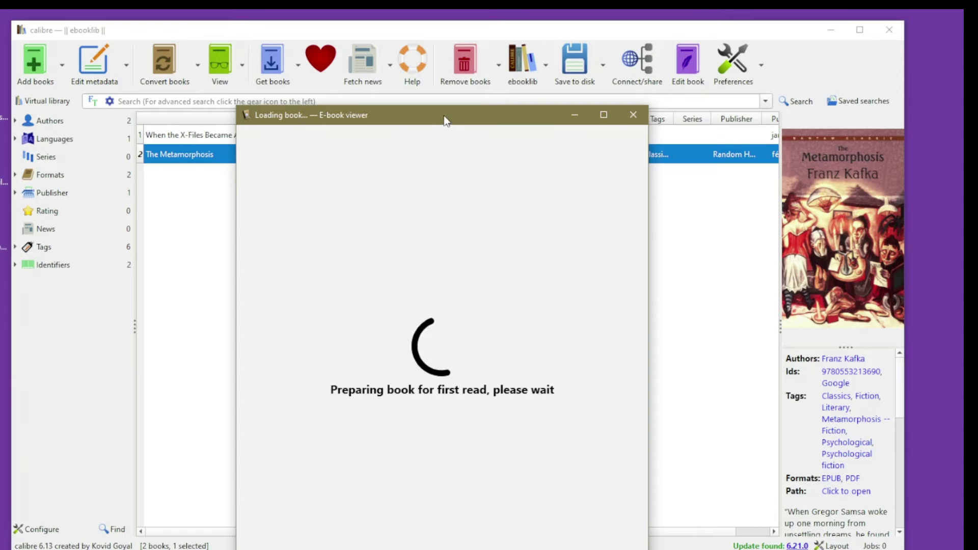
pyautogui.moveTo(443, 118); pyautogui.dragTo(400, 84)
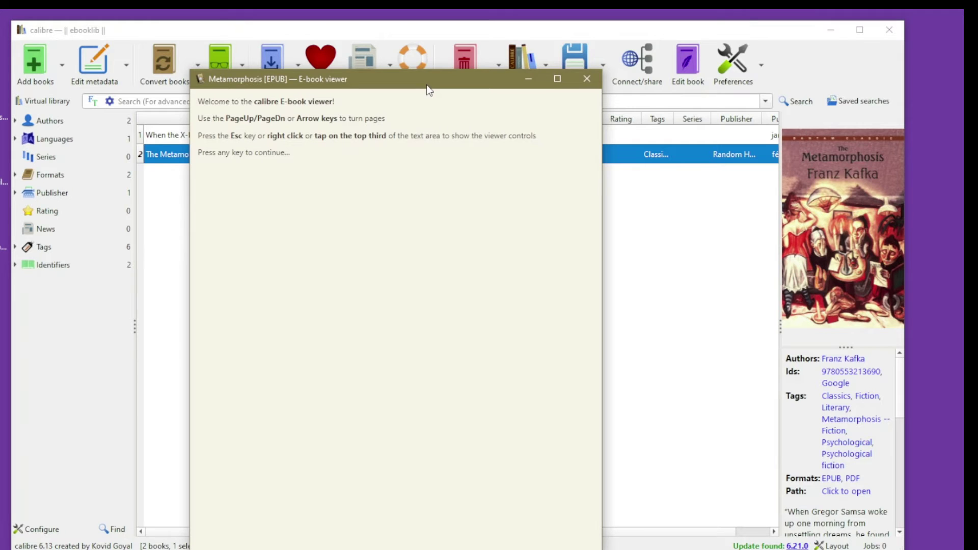
pyautogui.moveTo(426, 80); pyautogui.dragTo(382, 41)
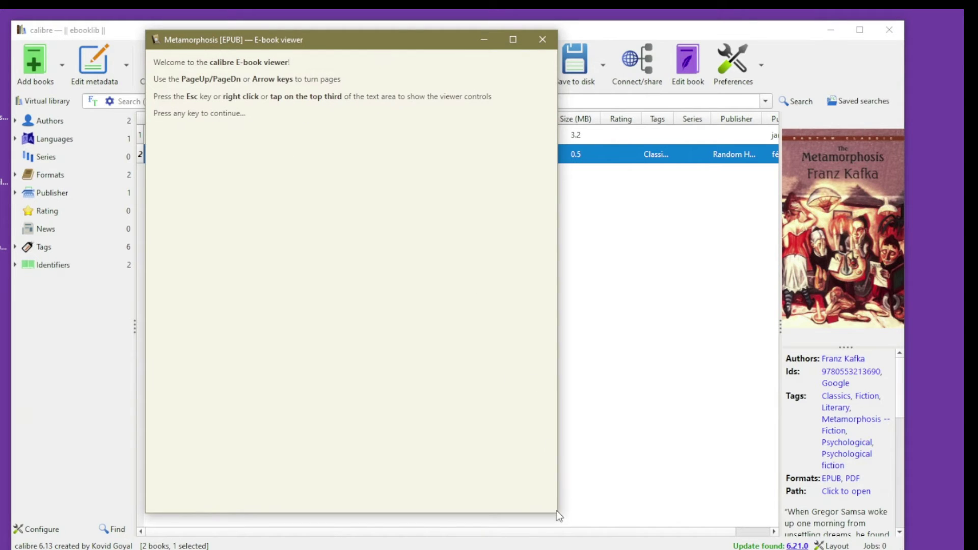
pyautogui.moveTo(556, 511); pyautogui.dragTo(681, 539)
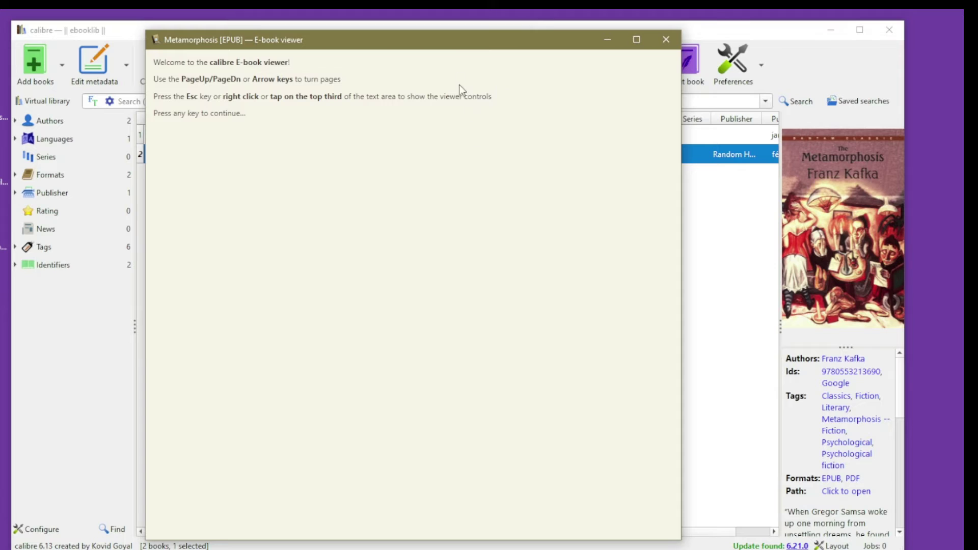
pyautogui.moveTo(459, 44); pyautogui.dragTo(490, 59)
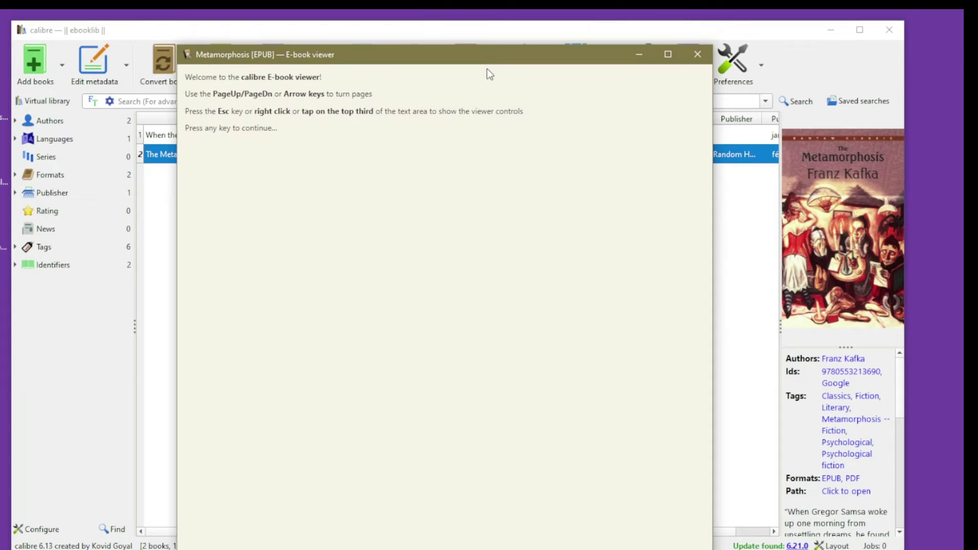
# Dismiss the welcome message and scroll to the book's title page.
pyautogui.click(533, 157)
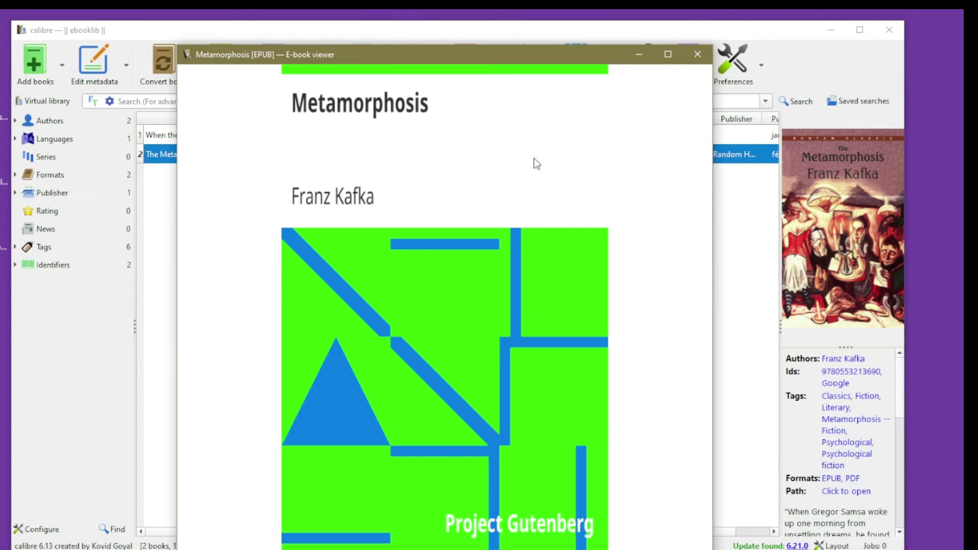
pyautogui.scroll(-3, 534, 158)
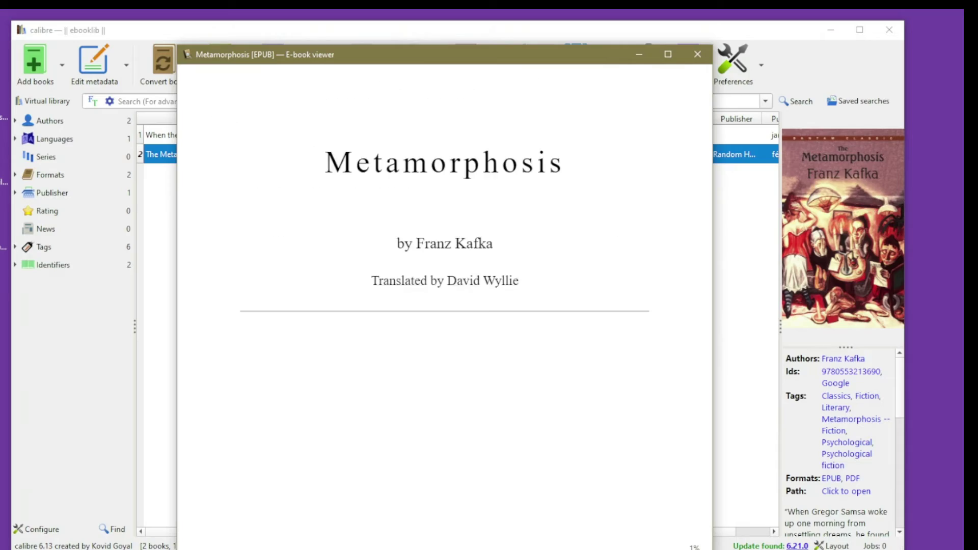
pyautogui.scroll(-15, 445, 148)
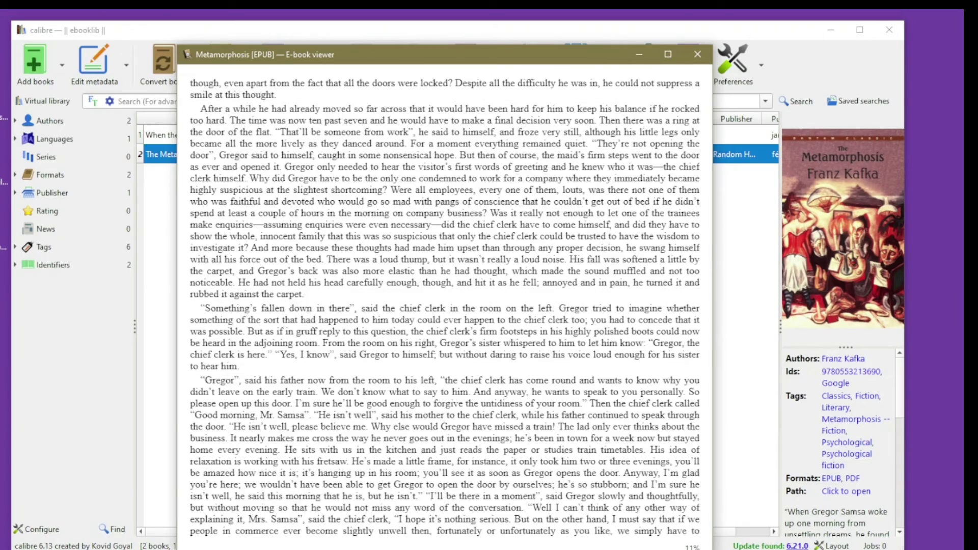
pyautogui.scroll(15, 445, 145)
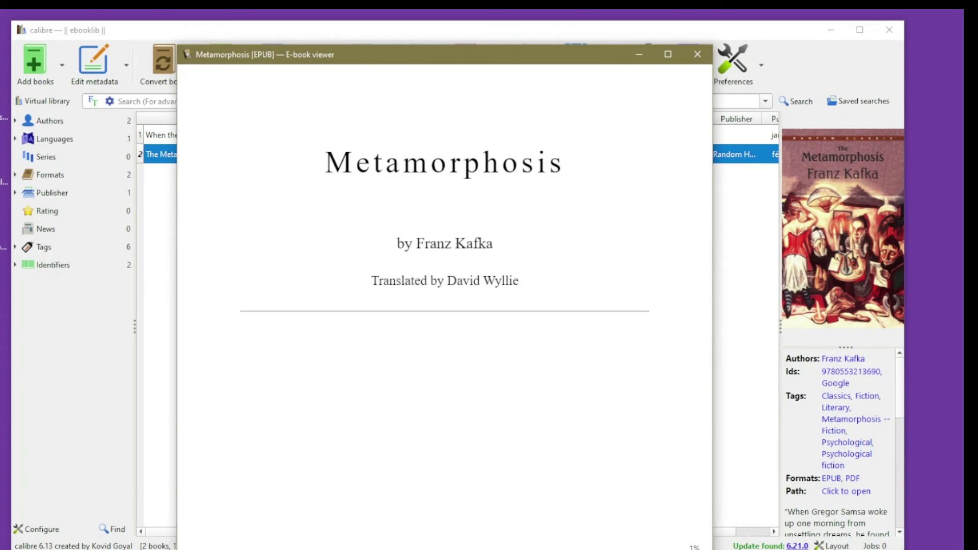
# Enlarge the book text to 20 px.
pyautogui.rightClick(210, 137)
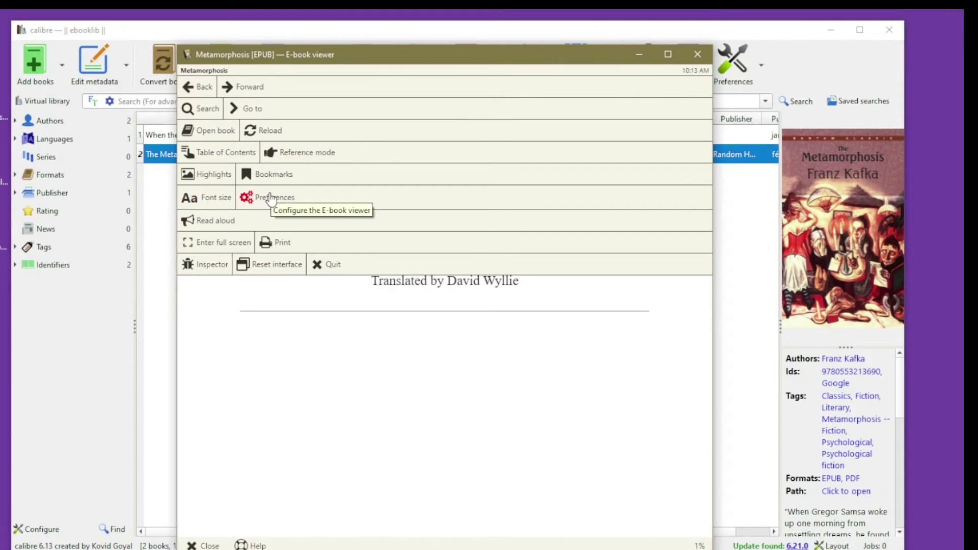
pyautogui.click(213, 204)
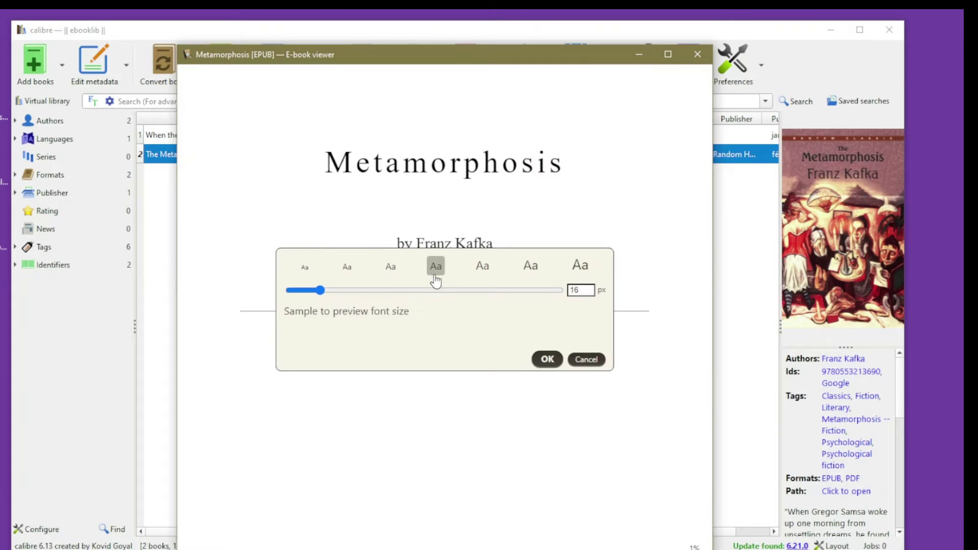
pyautogui.click(482, 265)
pyautogui.click(537, 274)
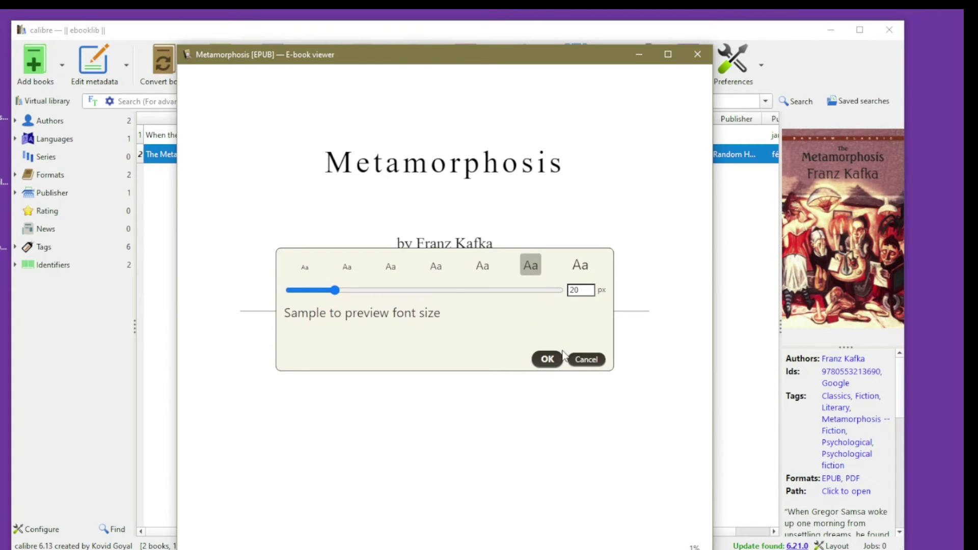
pyautogui.click(546, 358)
# Review the viewer's page layout, keyboard shortcut and style settings, leaving them unchanged.
pyautogui.rightClick(218, 130)
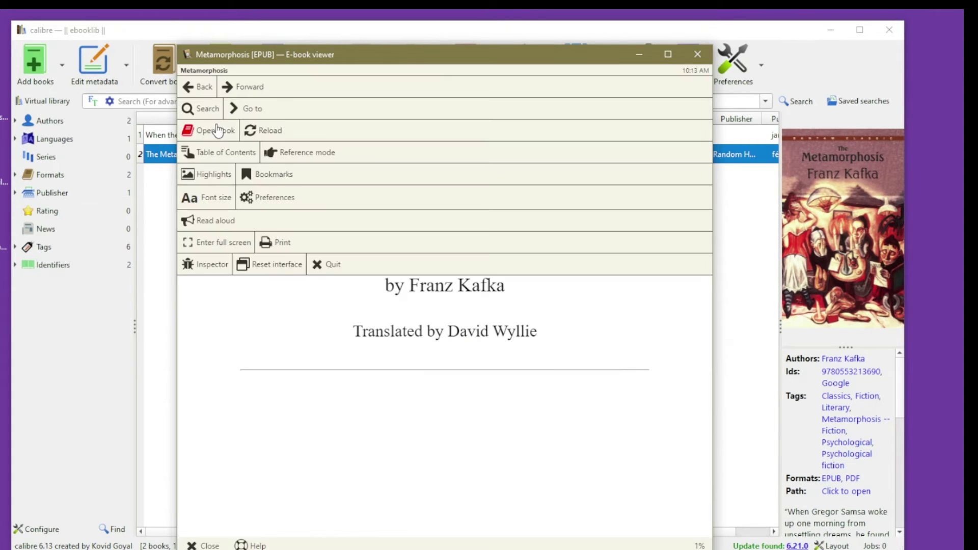
pyautogui.click(295, 204)
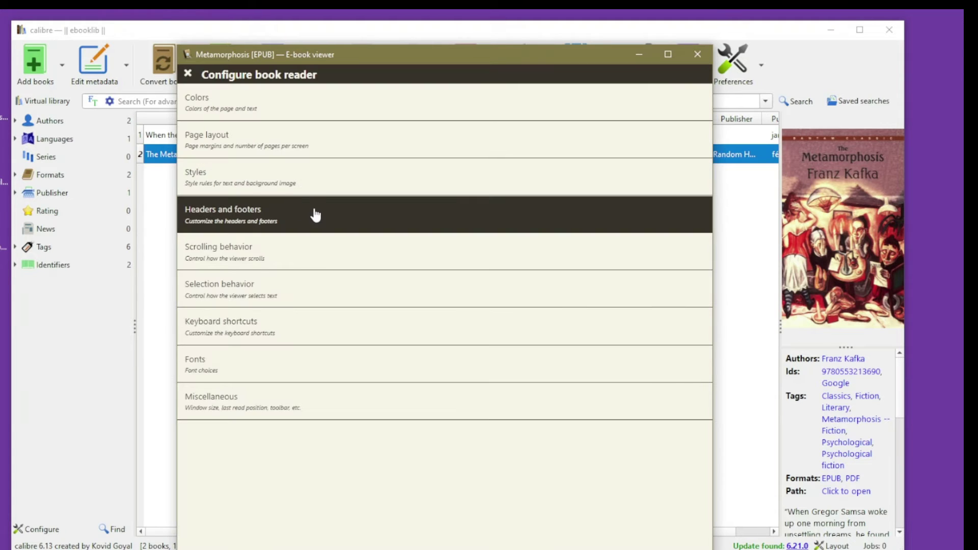
pyautogui.click(259, 141)
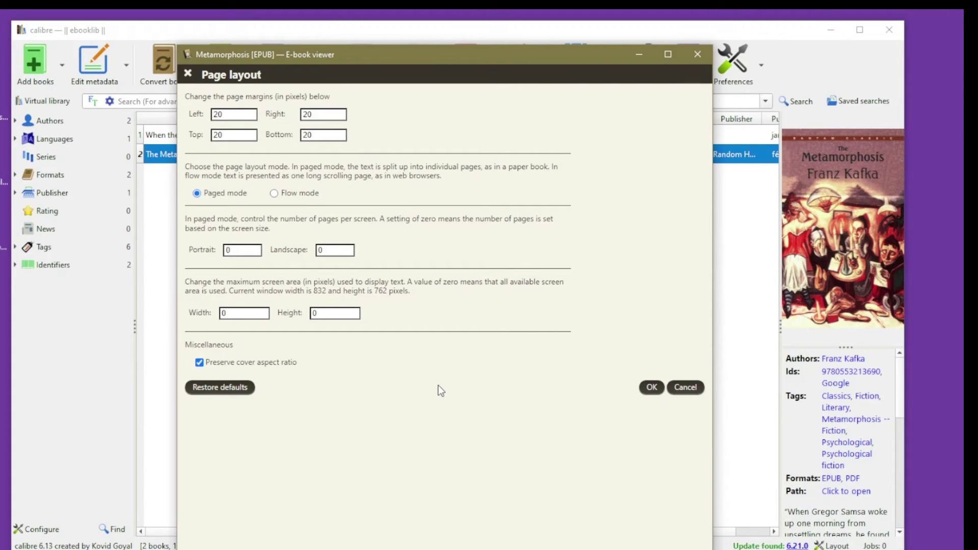
pyautogui.click(683, 387)
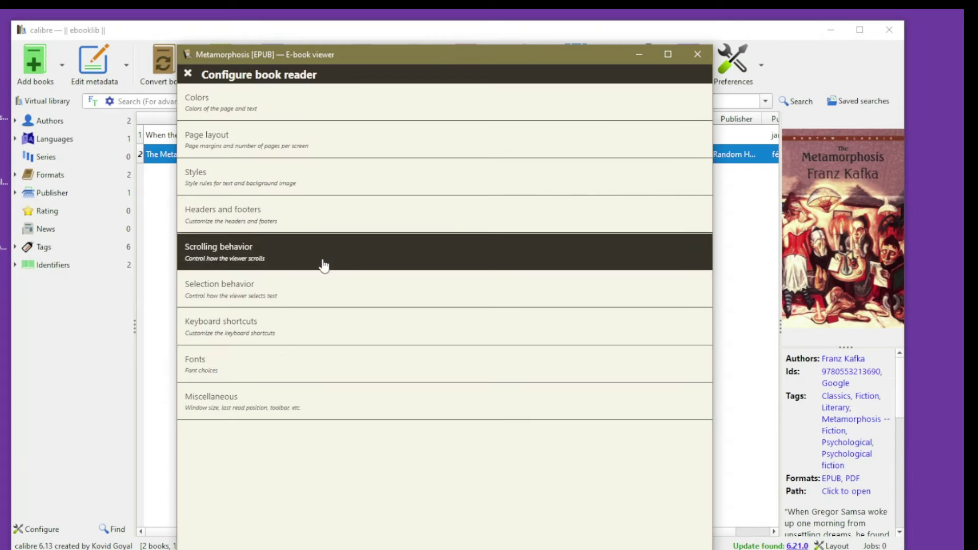
pyautogui.click(250, 332)
pyautogui.click(187, 75)
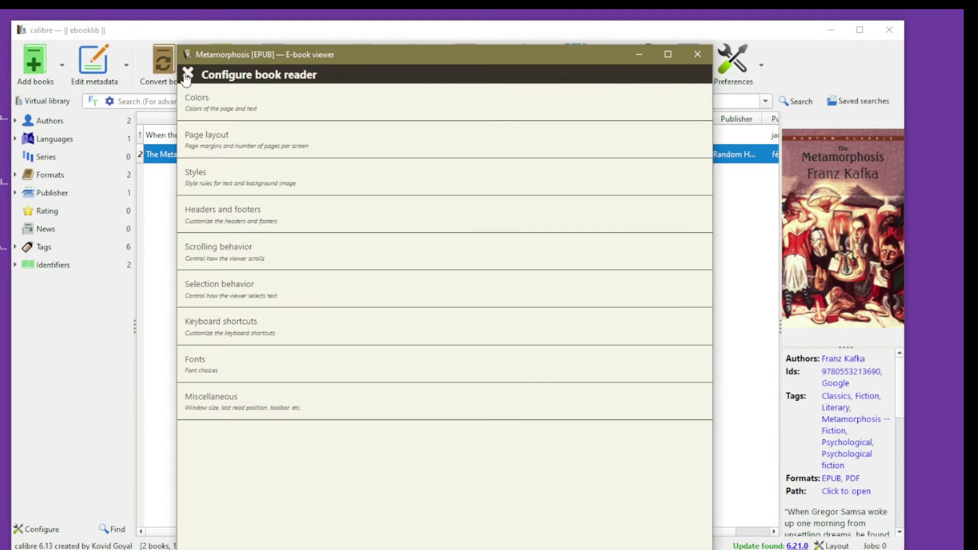
pyautogui.click(220, 181)
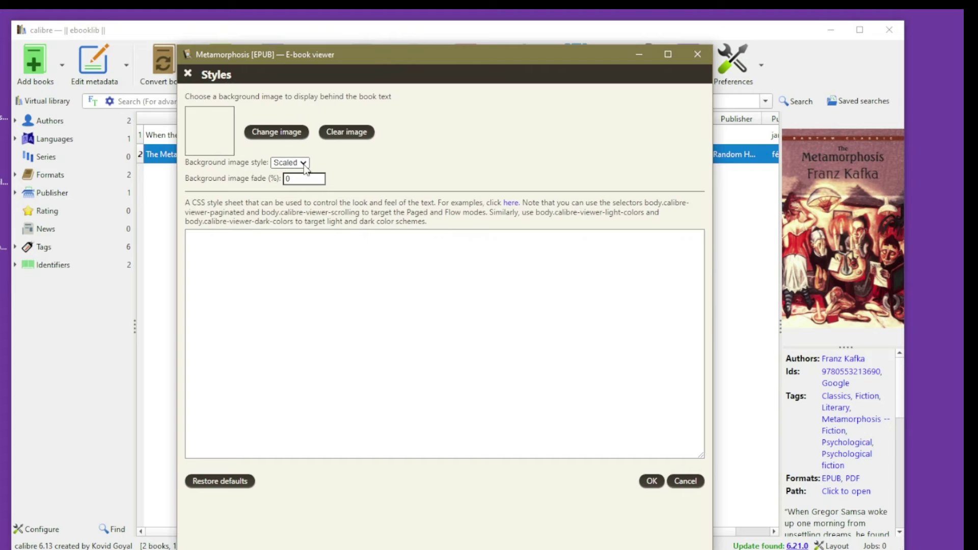
pyautogui.click(684, 482)
# Apply the Sepia dark colour scheme and return to the book.
pyautogui.click(274, 116)
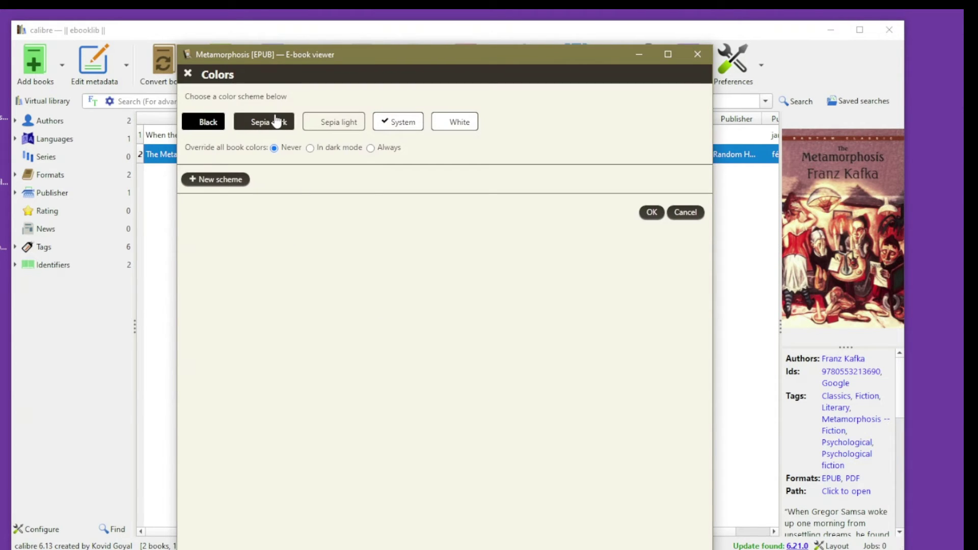
pyautogui.click(337, 125)
pyautogui.click(650, 215)
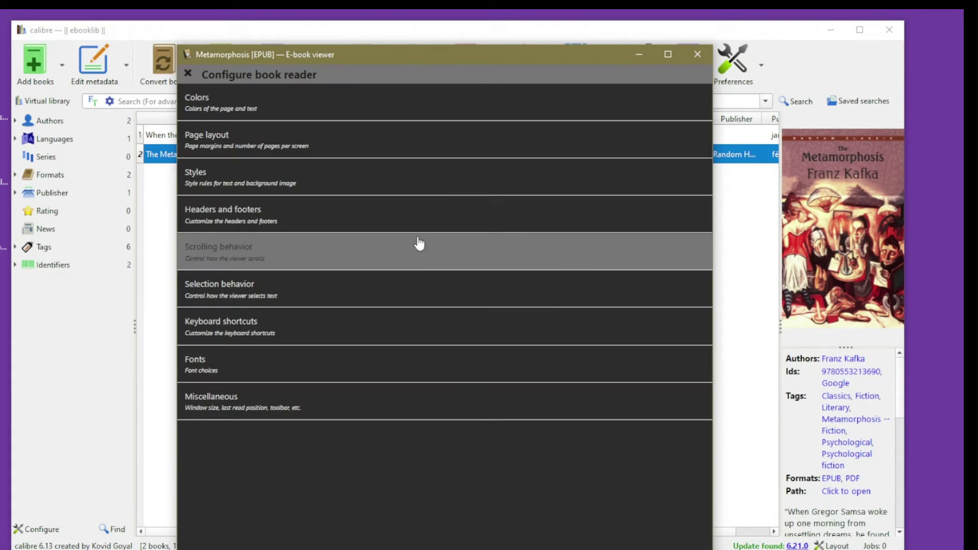
pyautogui.click(188, 73)
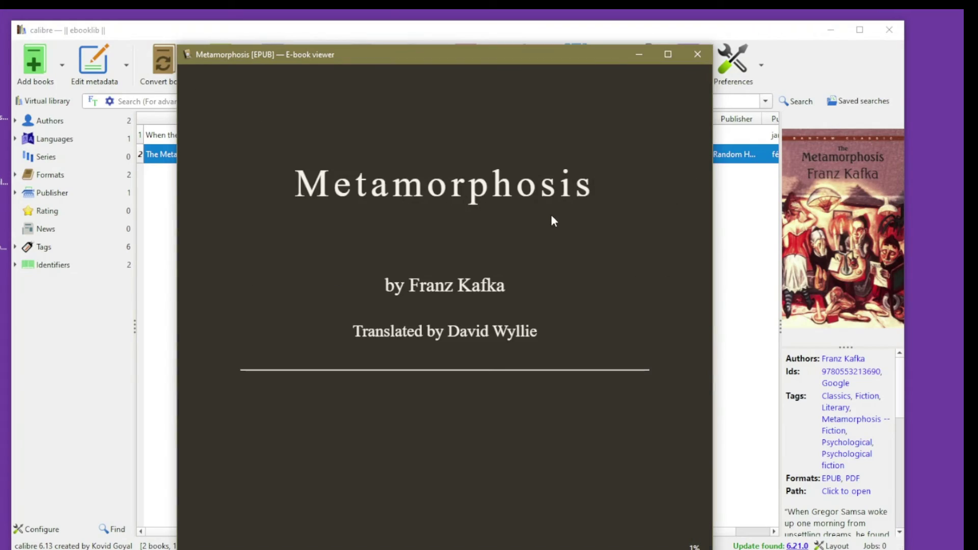
# Scroll down the text and restore the viewer as a window over the library.
pyautogui.scroll(-15, 552, 215)
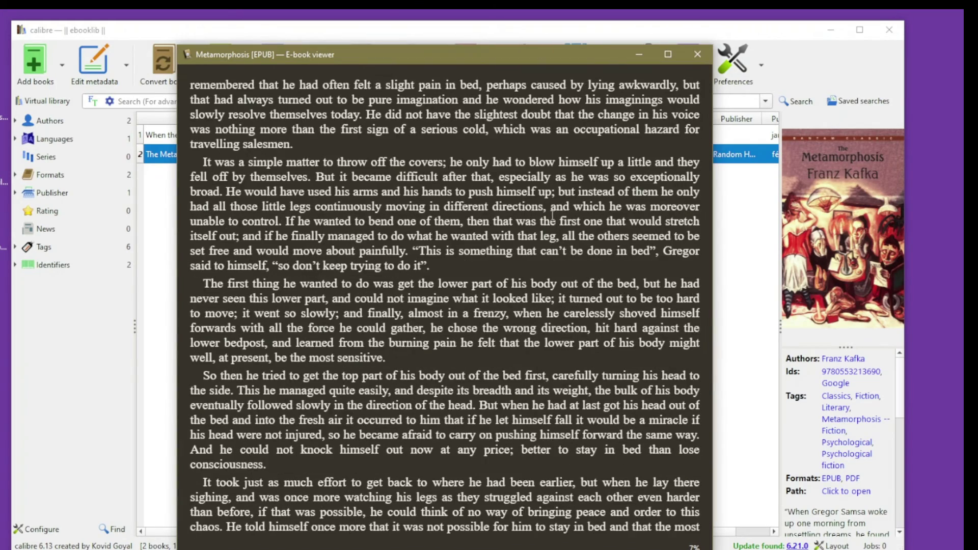
pyautogui.scroll(-10, 552, 216)
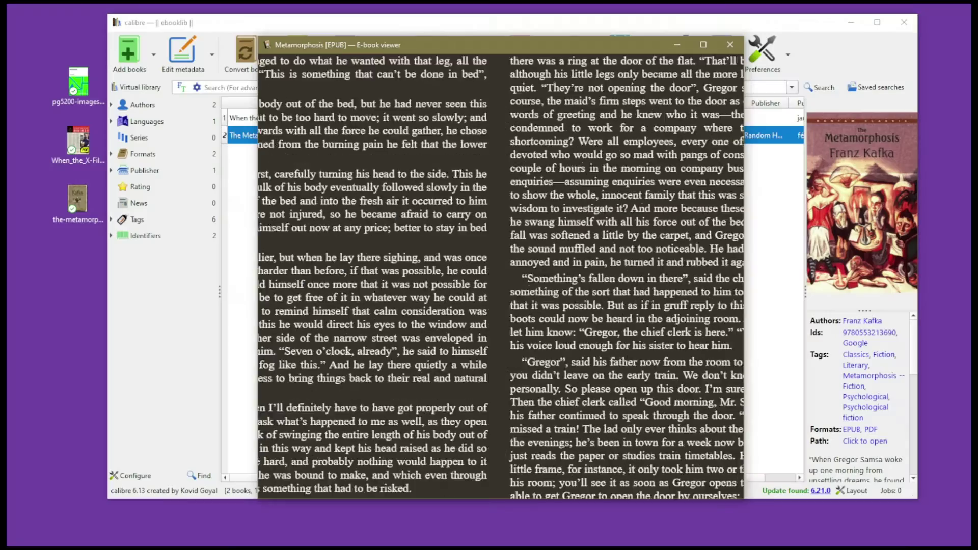
pyautogui.moveTo(524, 44); pyautogui.dragTo(501, 33)
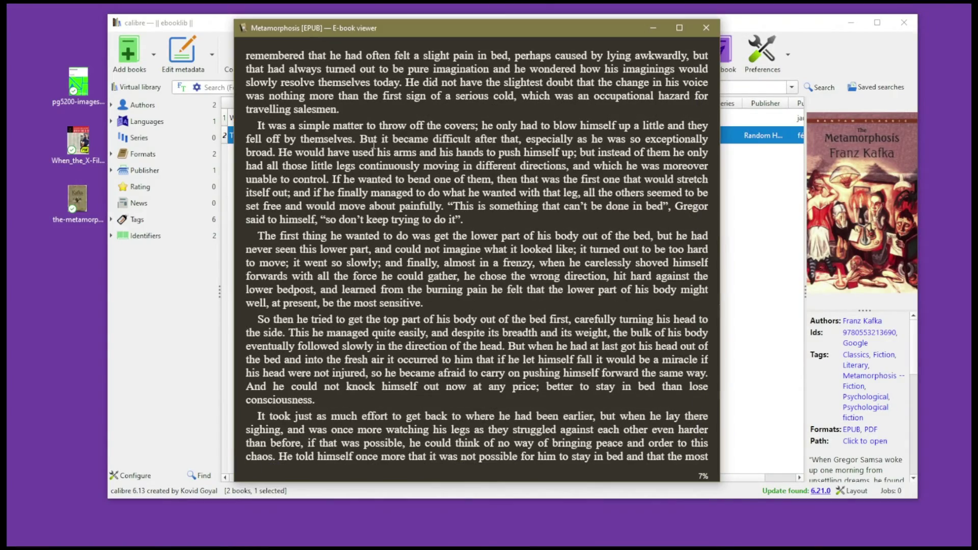
# Highlight 'to throw off the covers' with the note 'add informations on the ebook'.
pyautogui.moveTo(365, 124); pyautogui.dragTo(476, 126)
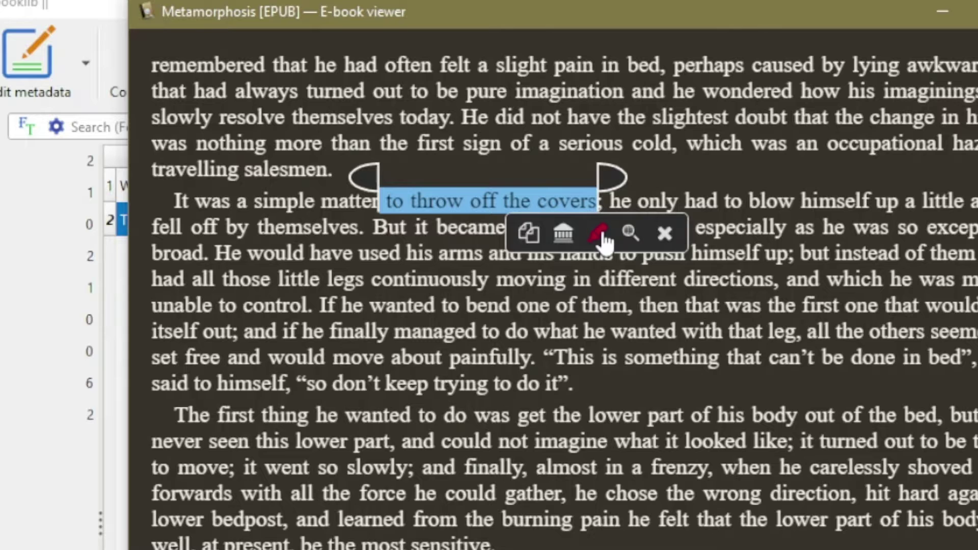
pyautogui.click(459, 145)
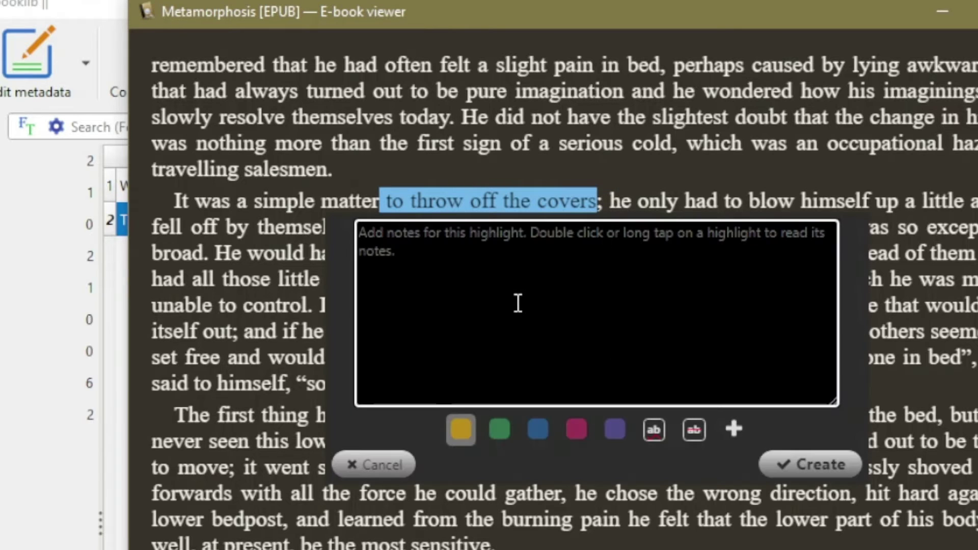
pyautogui.write('ad')
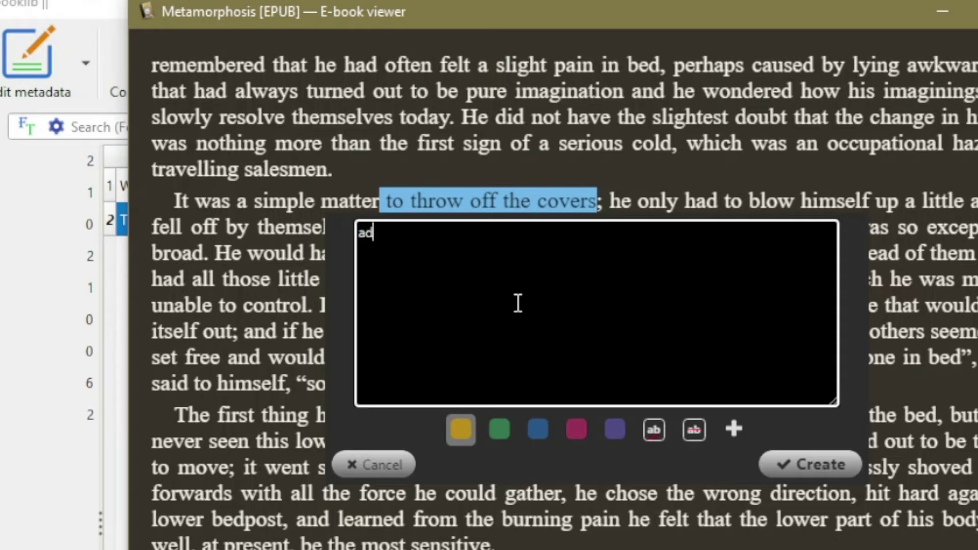
pyautogui.write('d informations ')
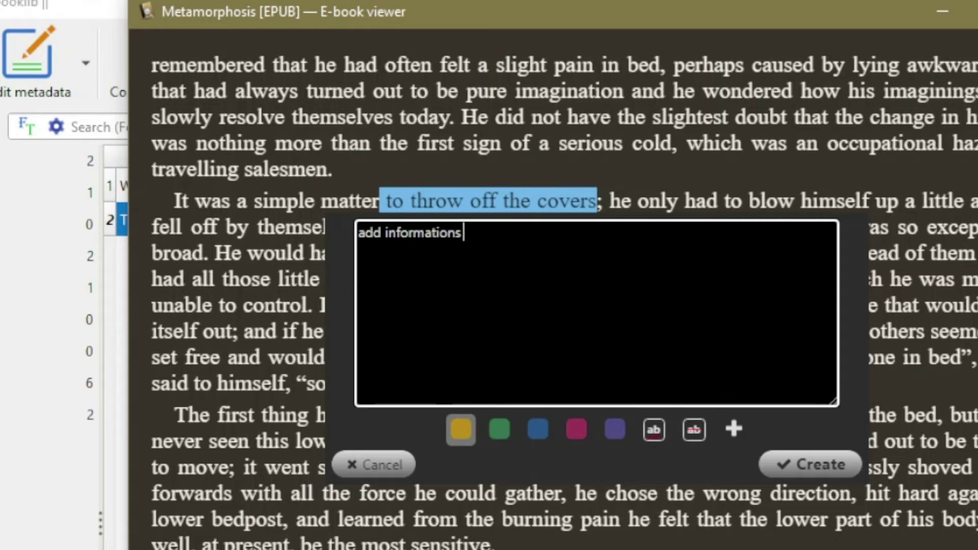
pyautogui.write('on the ebook')
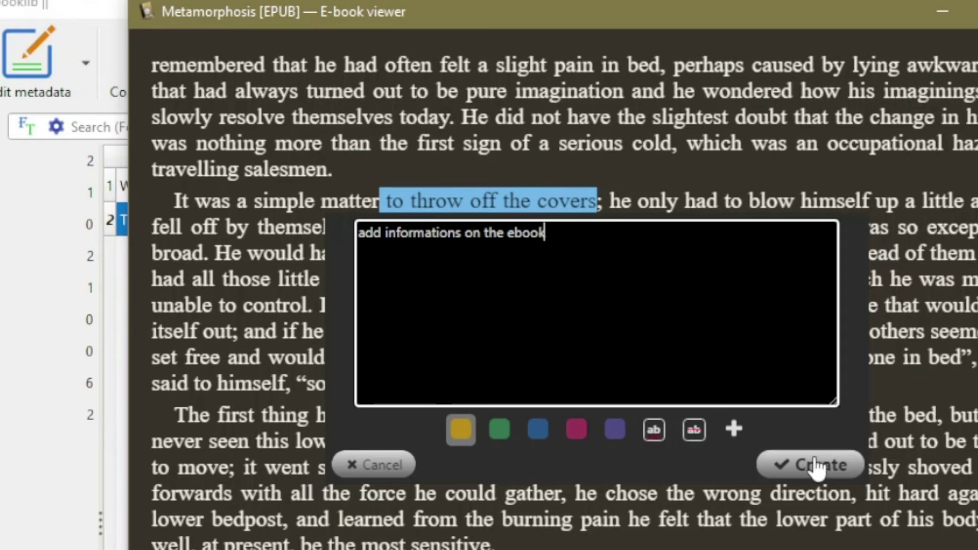
pyautogui.click(810, 463)
pyautogui.moveTo(557, 277); pyautogui.dragTo(778, 279)
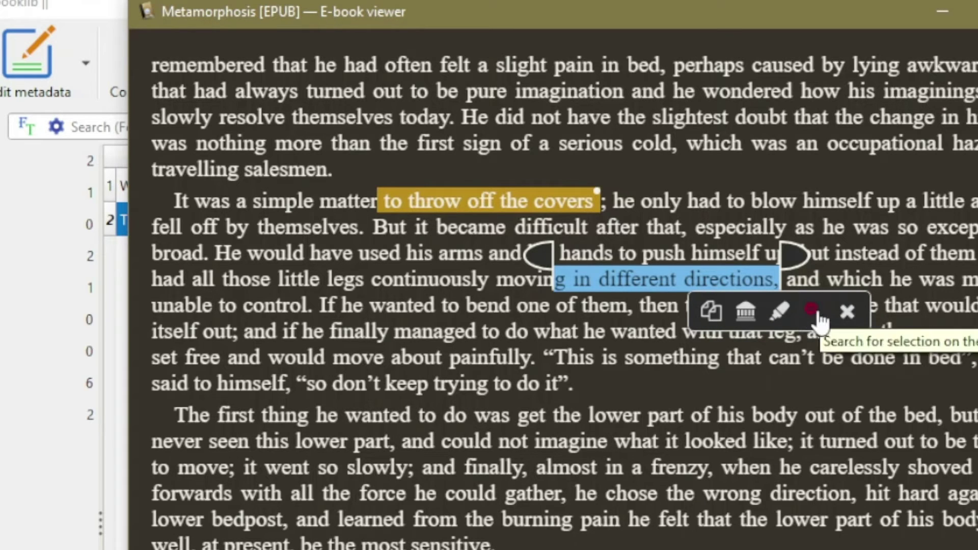
pyautogui.click(845, 312)
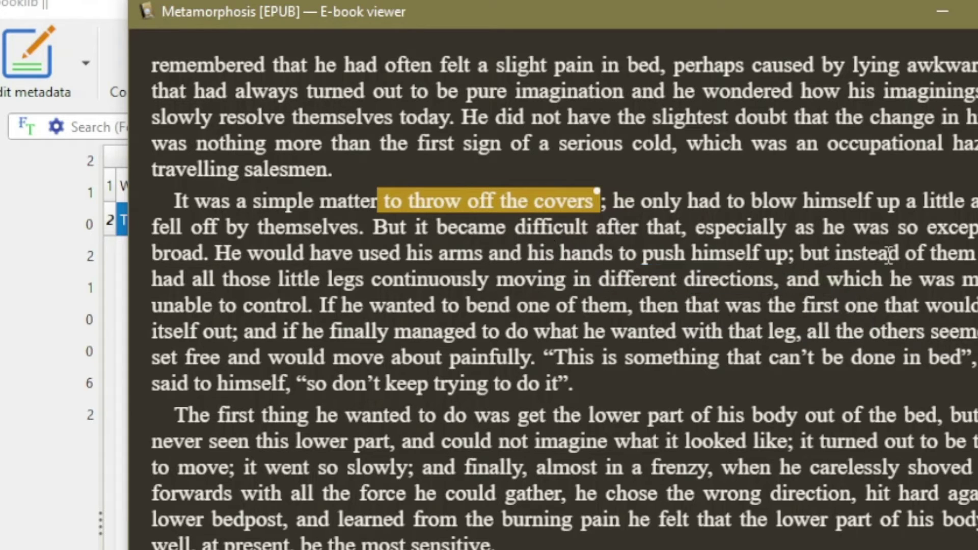
# Close the viewer and open Edit metadata for The Metamorphosis.
pyautogui.hotkey('ctrl', 'q')
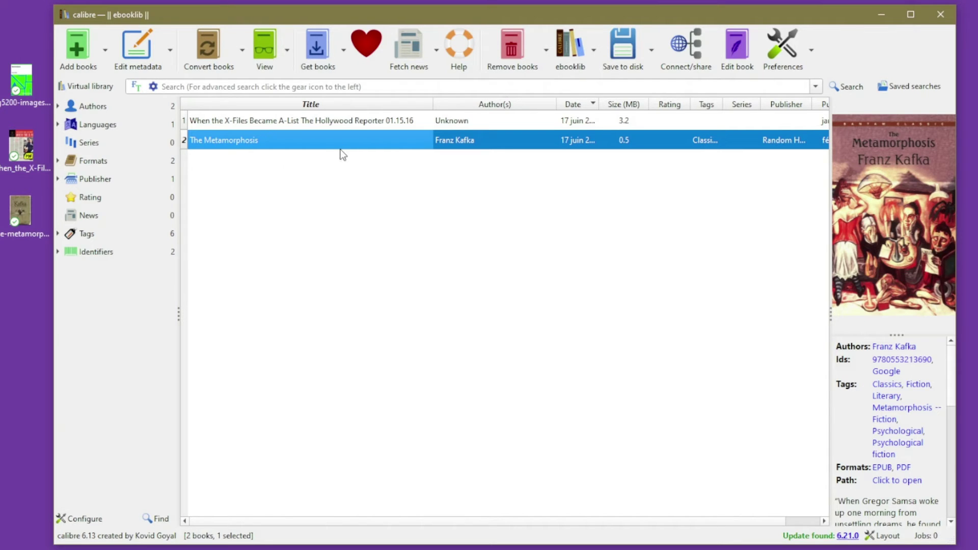
pyautogui.click(65, 107)
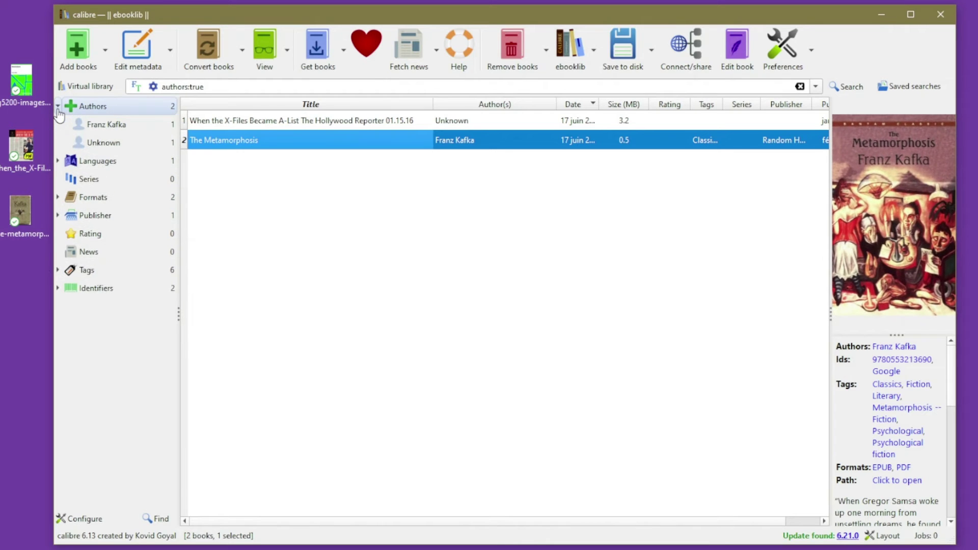
pyautogui.click(57, 106)
pyautogui.click(373, 153)
pyautogui.click(374, 138)
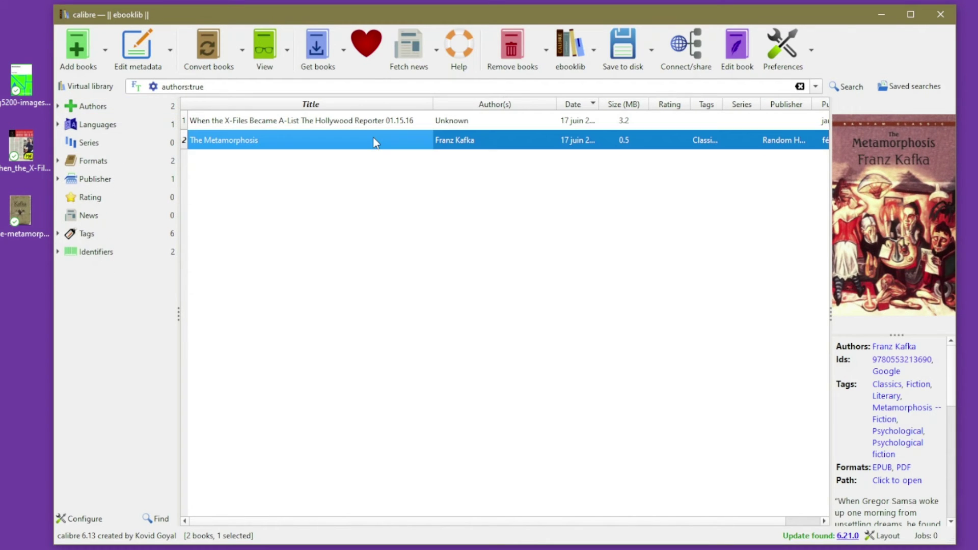
pyautogui.rightClick(373, 136)
pyautogui.click(350, 147)
pyautogui.click(152, 69)
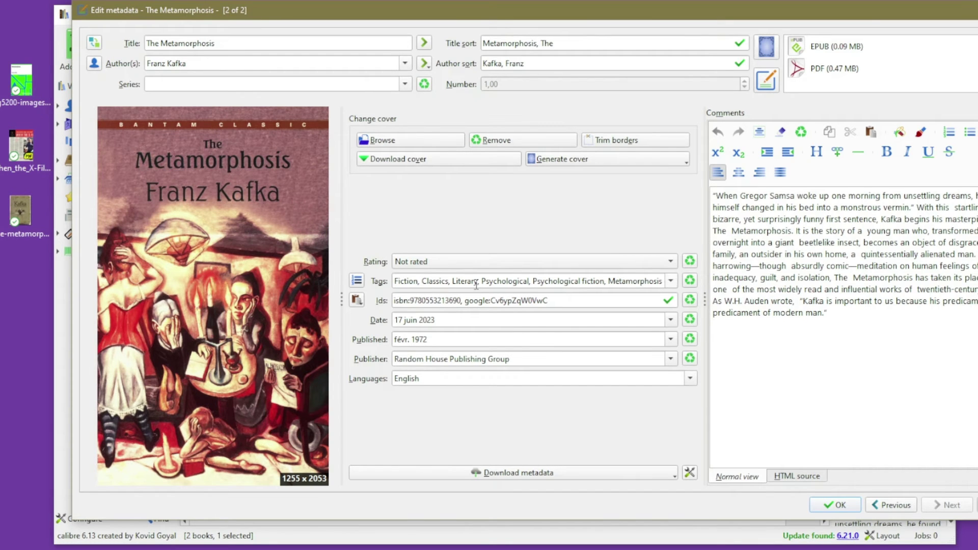
# Add 'Bestsellers,' to the start of the Tags field and save.
pyautogui.moveTo(471, 286); pyautogui.dragTo(540, 282)
pyautogui.click(549, 281)
pyautogui.write('Best')
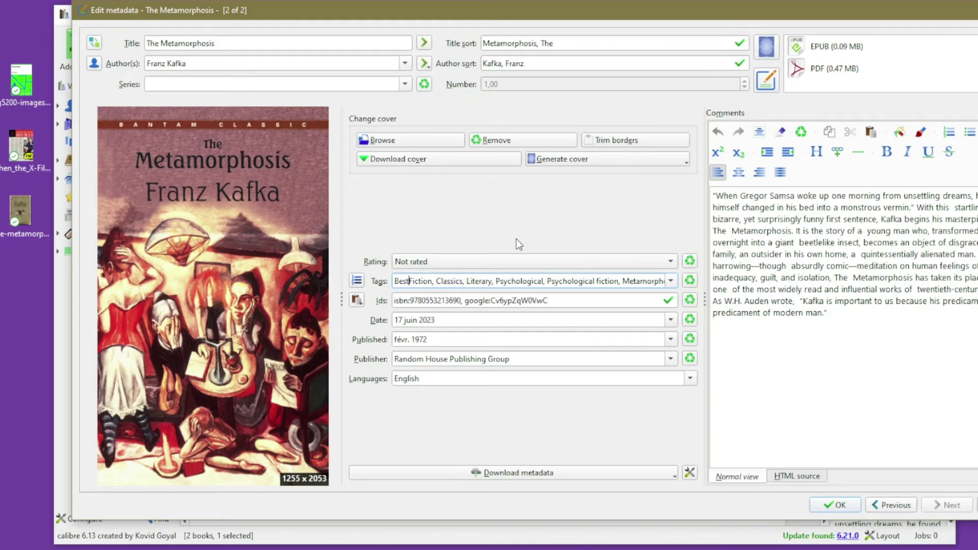
pyautogui.write('seller')
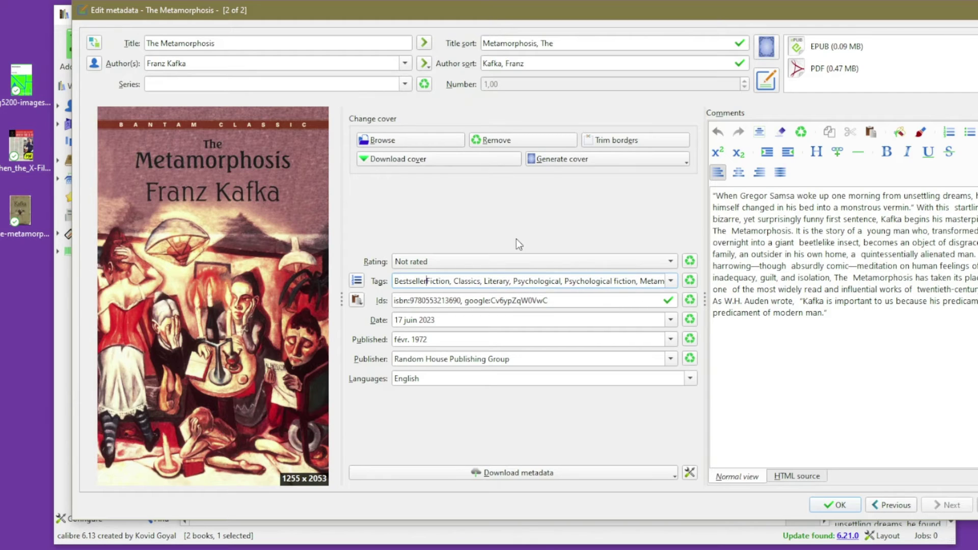
pyautogui.write('s,')
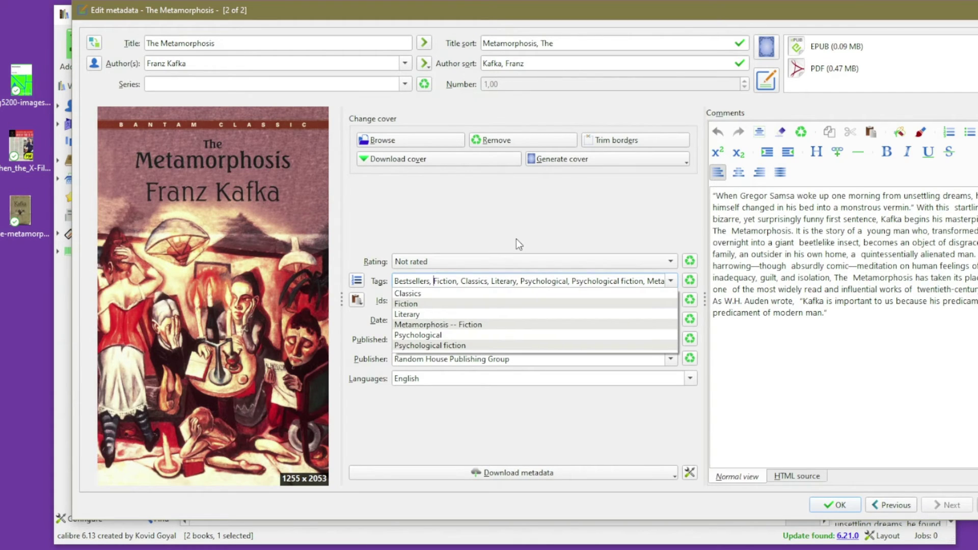
pyautogui.click(612, 450)
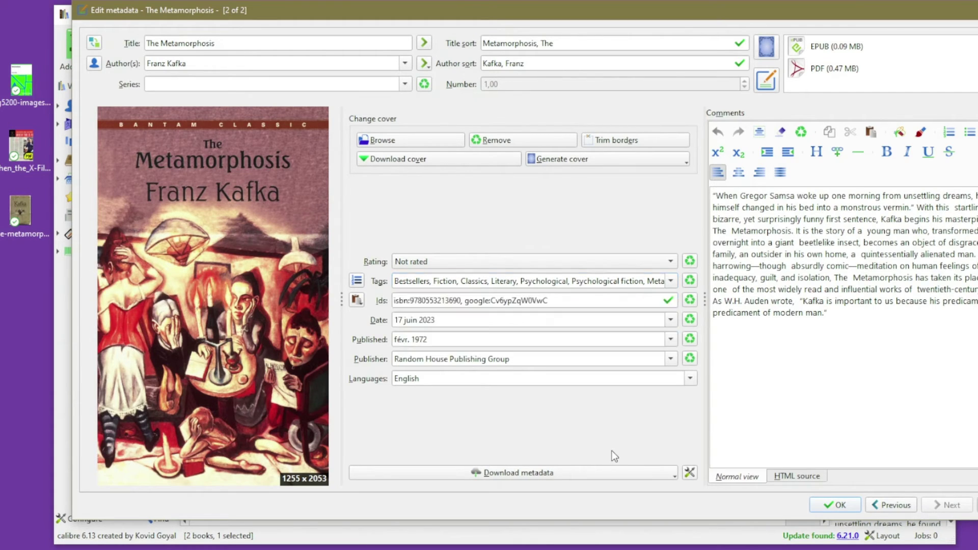
pyautogui.click(839, 505)
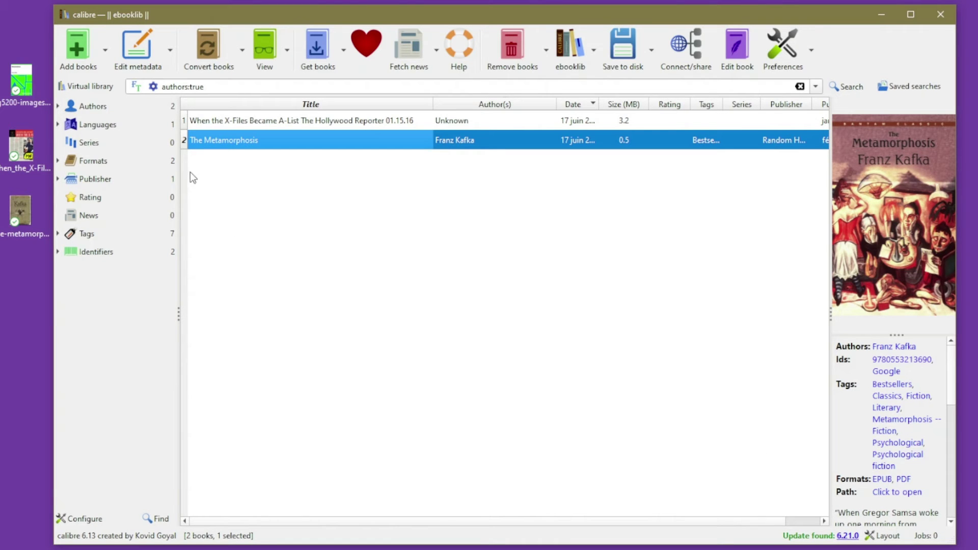
# Filter the library to books tagged Bestsellers from the tag browser.
pyautogui.click(59, 234)
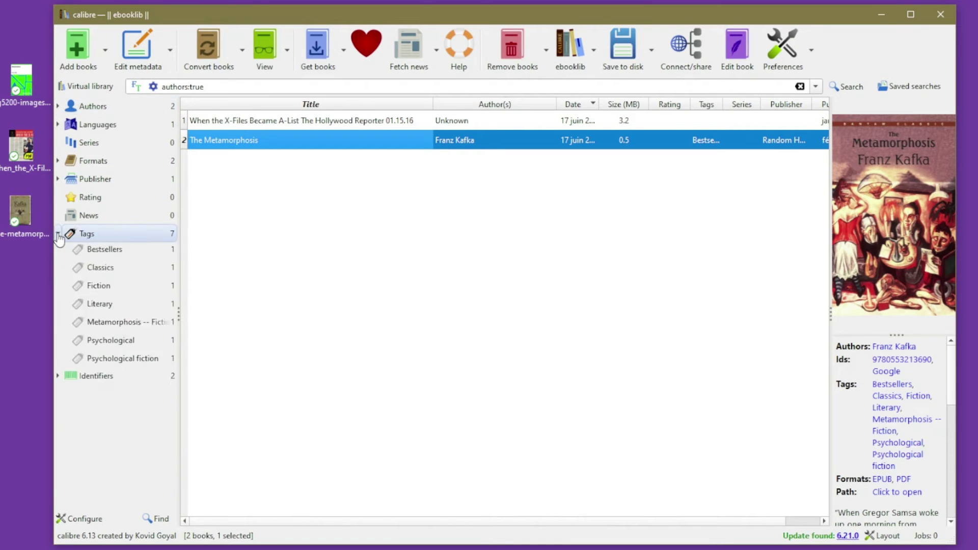
pyautogui.click(98, 257)
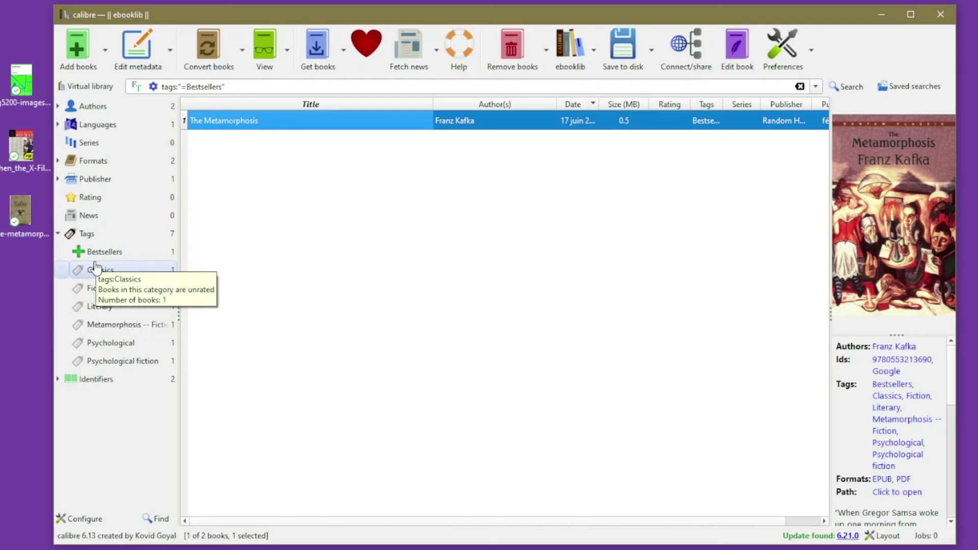
pyautogui.click(86, 234)
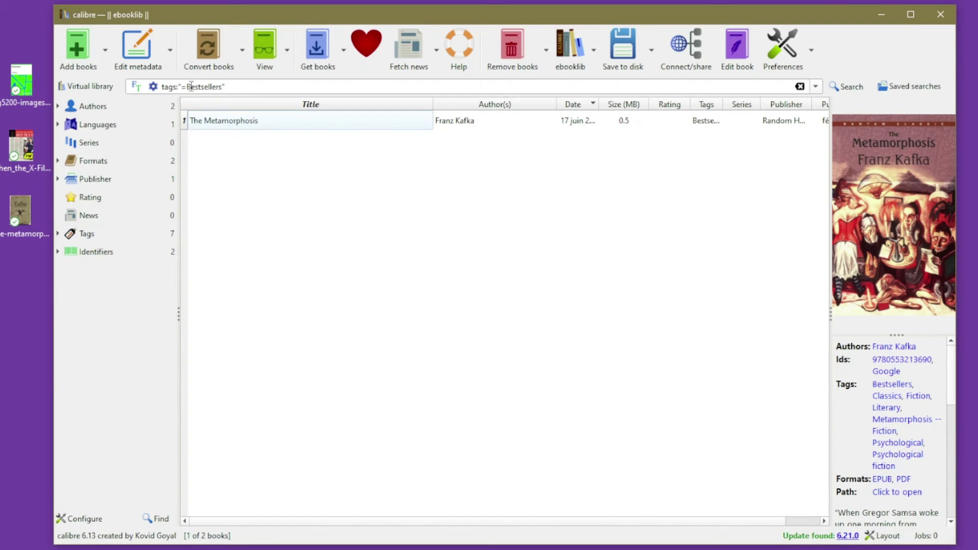
# Clear the search to show all books and open the Get books introduction.
pyautogui.doubleClick(193, 86)
pyautogui.moveTo(249, 86); pyautogui.dragTo(176, 85)
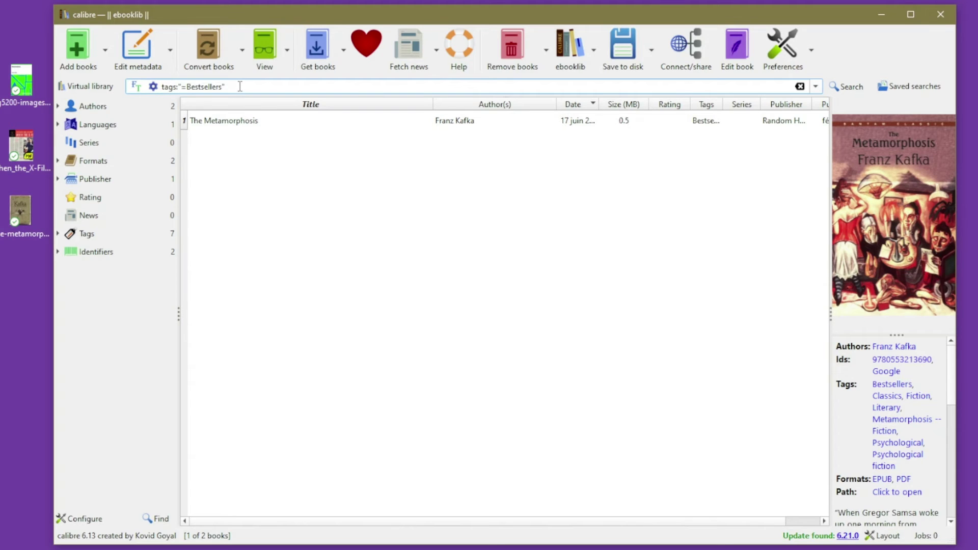
pyautogui.click(800, 87)
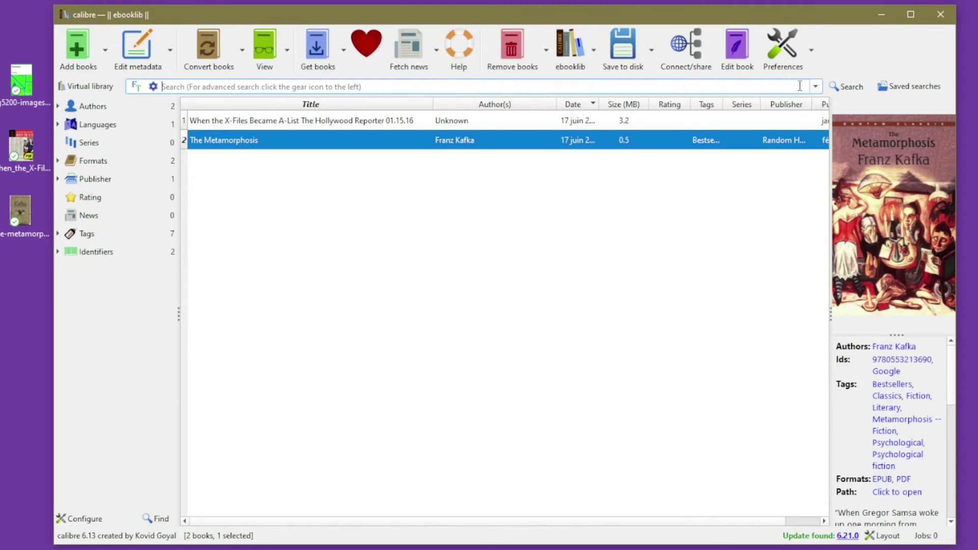
pyautogui.click(629, 239)
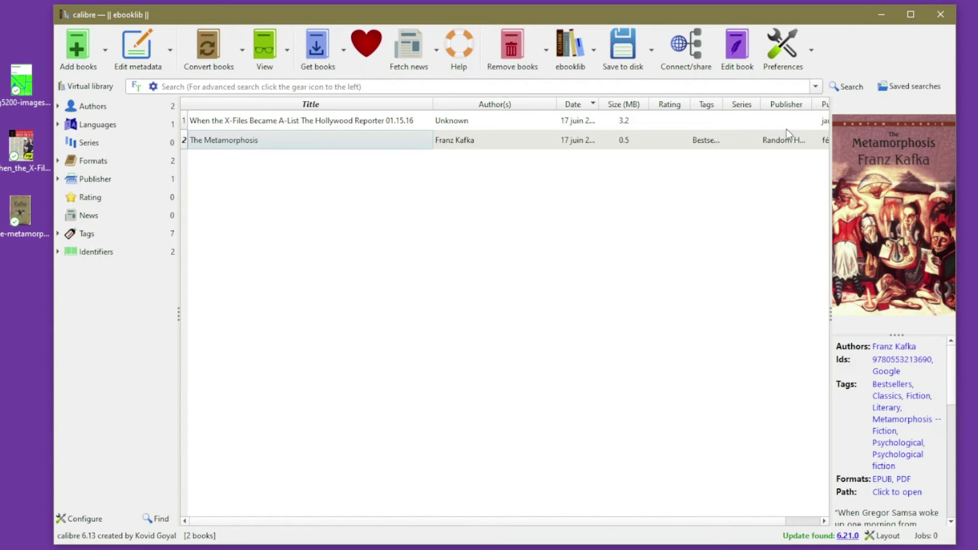
pyautogui.click(323, 54)
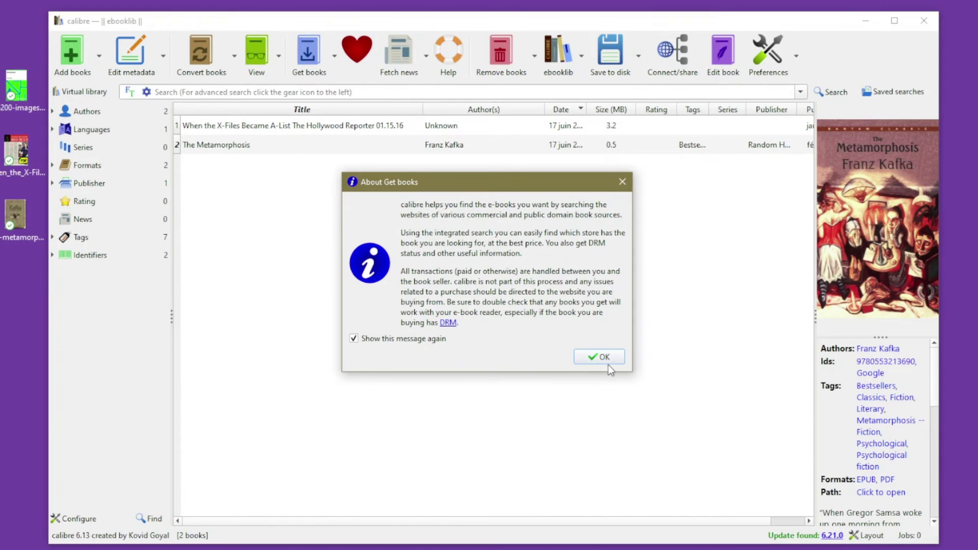
pyautogui.click(712, 437)
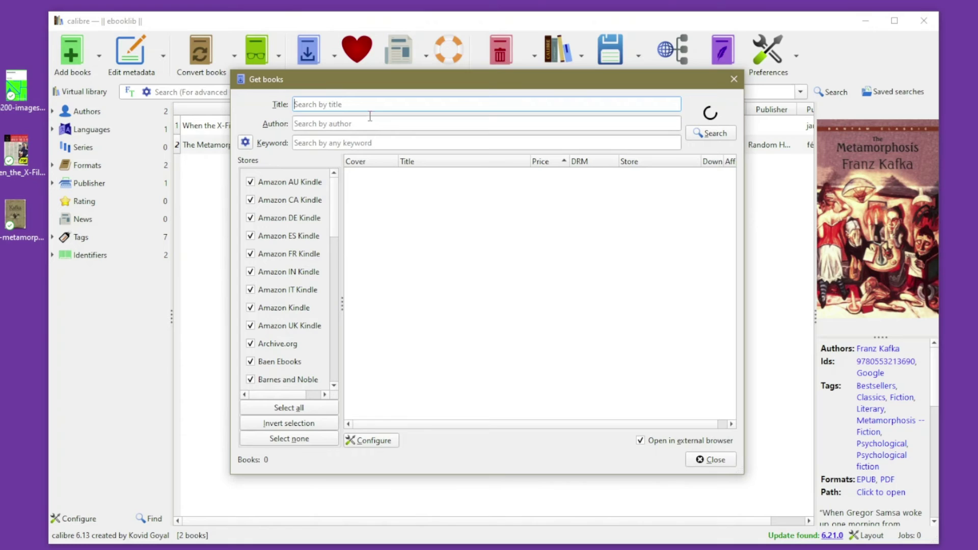
pyautogui.click(349, 125)
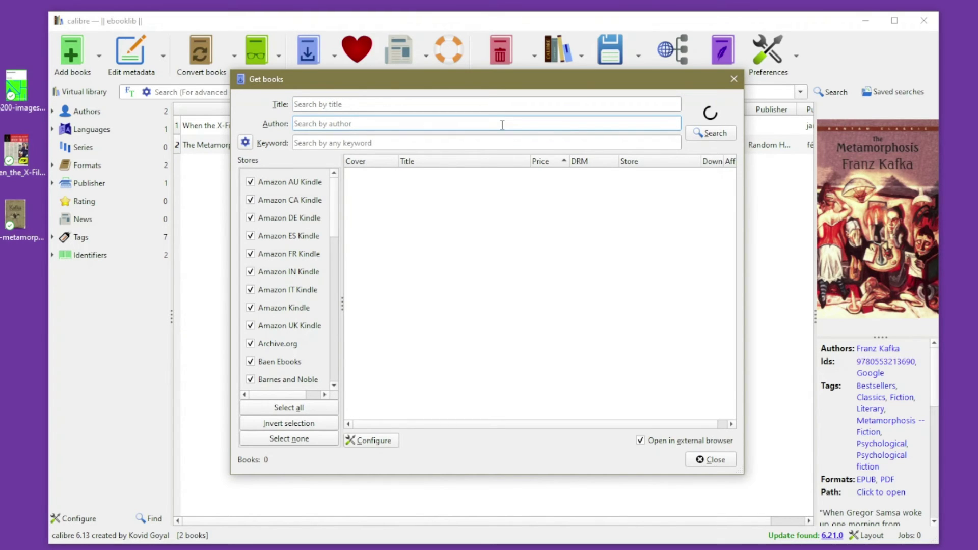
pyautogui.write('victor hugo')
pyautogui.moveTo(334, 188); pyautogui.dragTo(337, 169)
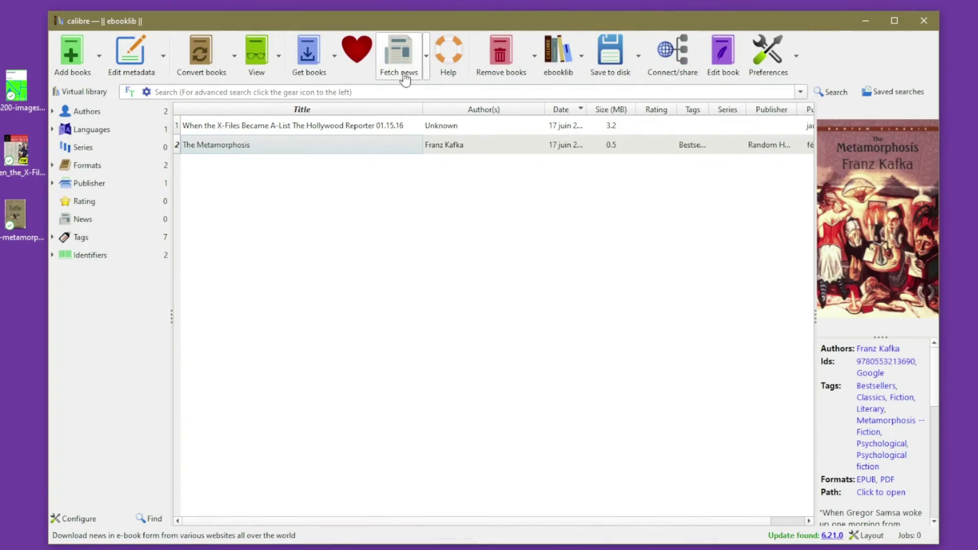
# Select The Epoch Times under English (United States) news sources.
pyautogui.click(401, 76)
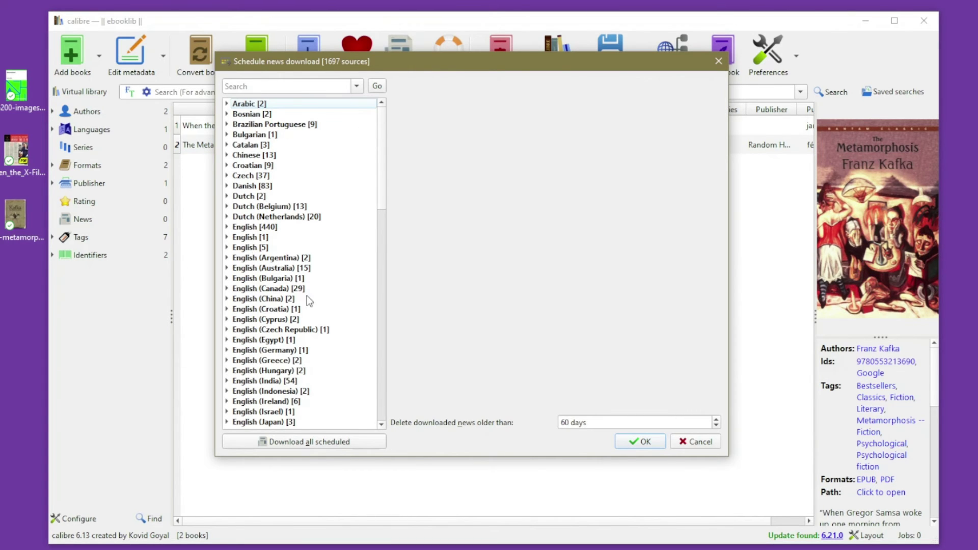
pyautogui.scroll(-6, 326, 323)
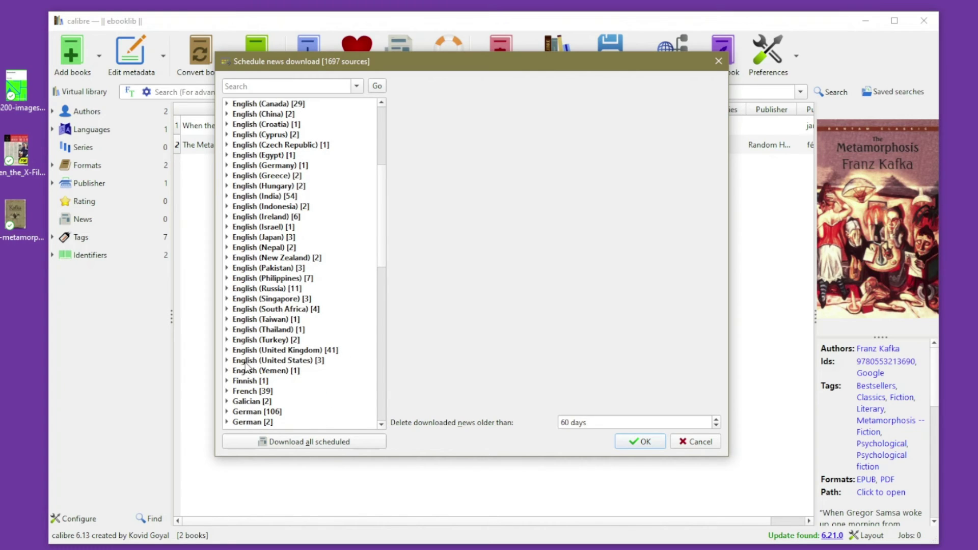
pyautogui.click(227, 361)
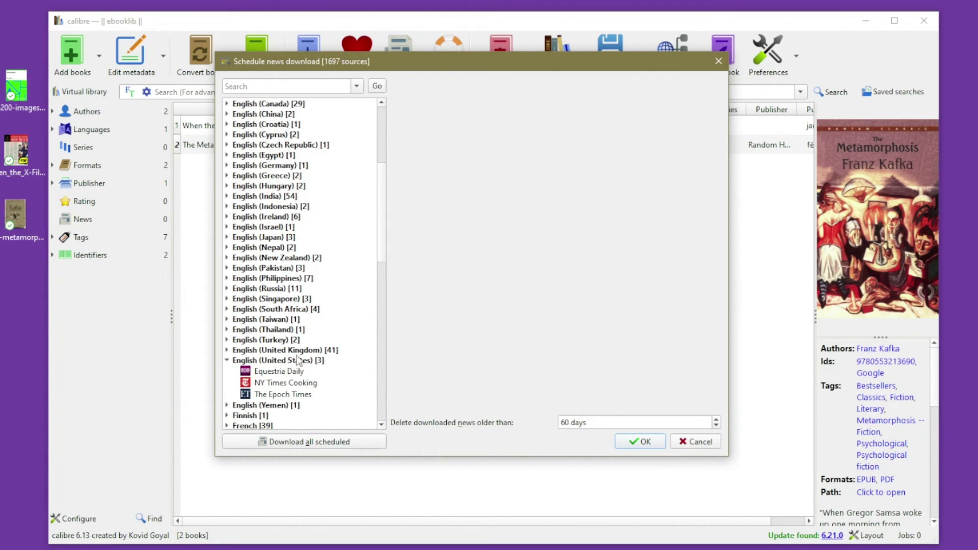
pyautogui.scroll(-2, 330, 349)
pyautogui.click(302, 321)
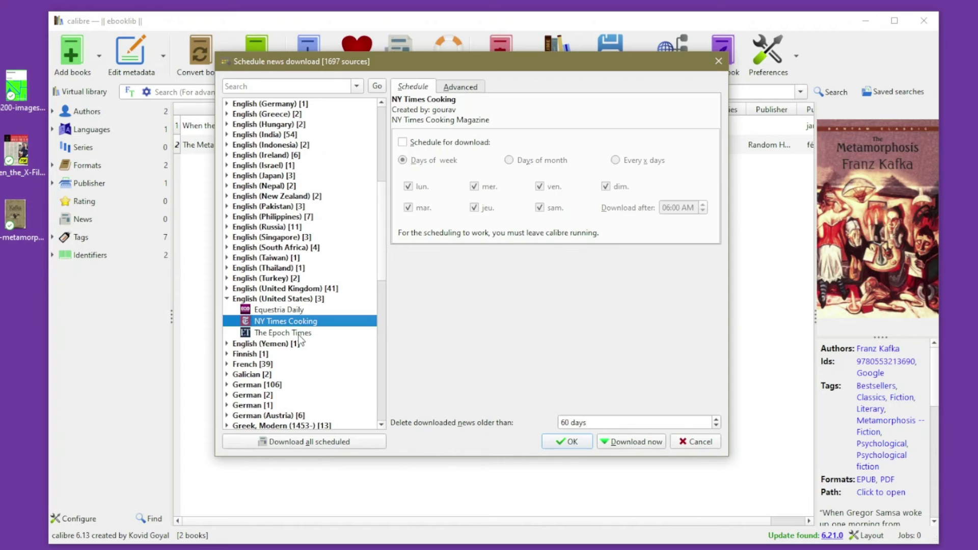
pyautogui.click(300, 334)
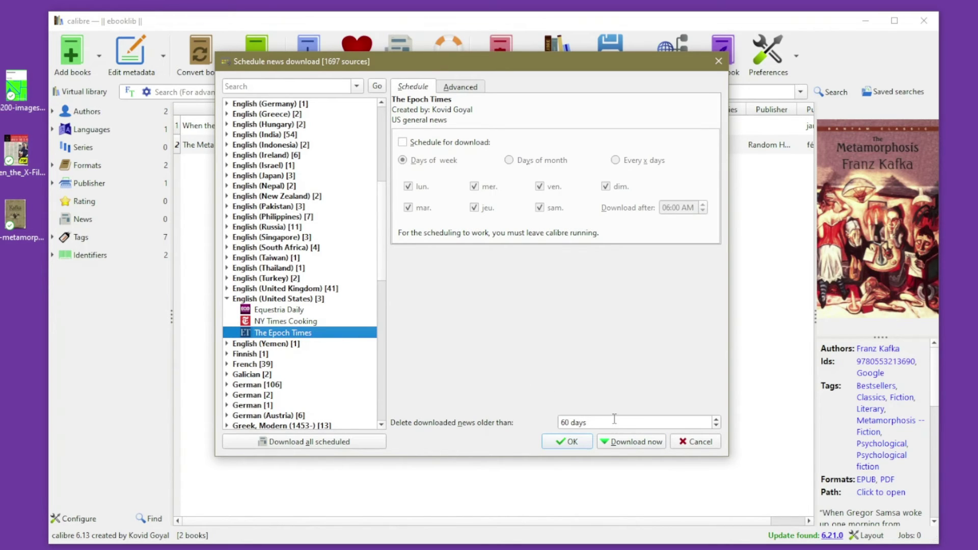
# Download the issue now and check the running news fetch job.
pyautogui.click(629, 442)
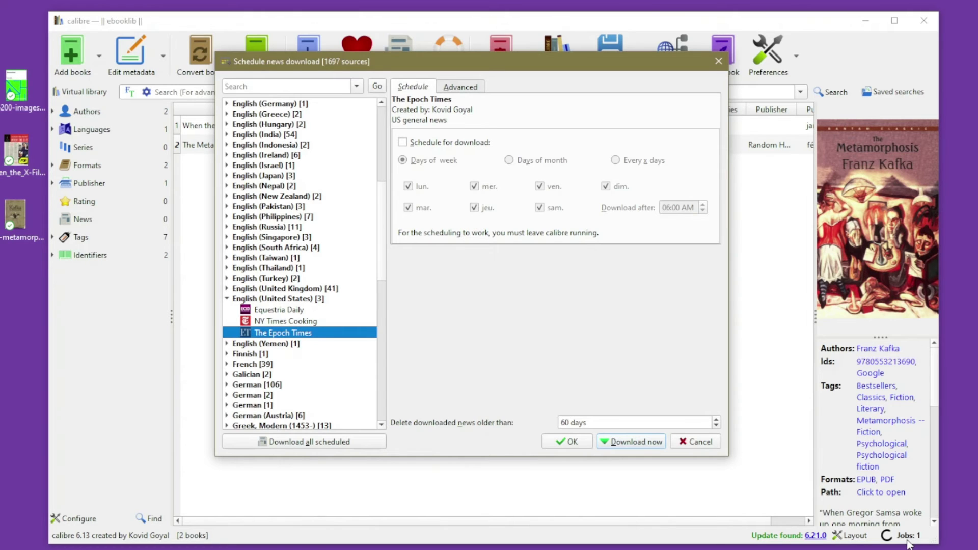
pyautogui.click(571, 443)
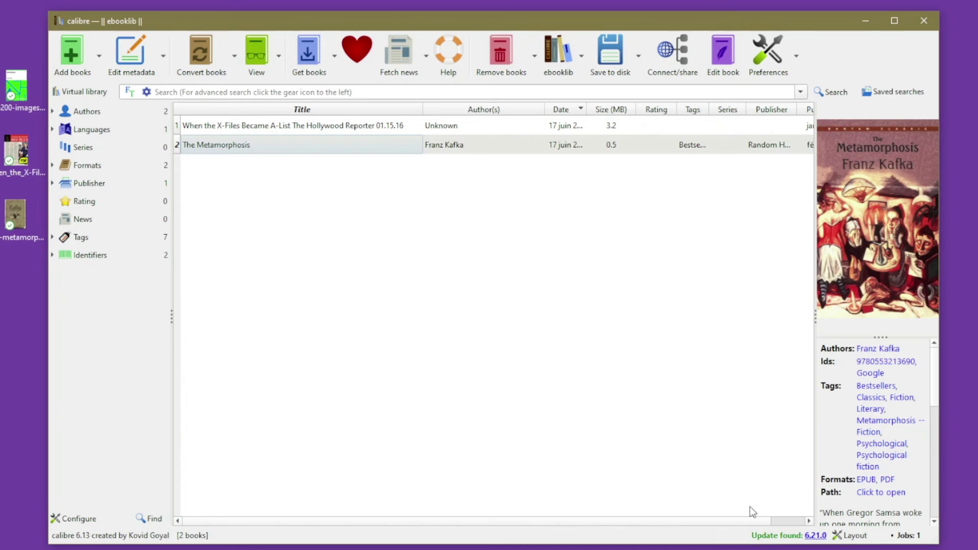
pyautogui.click(904, 535)
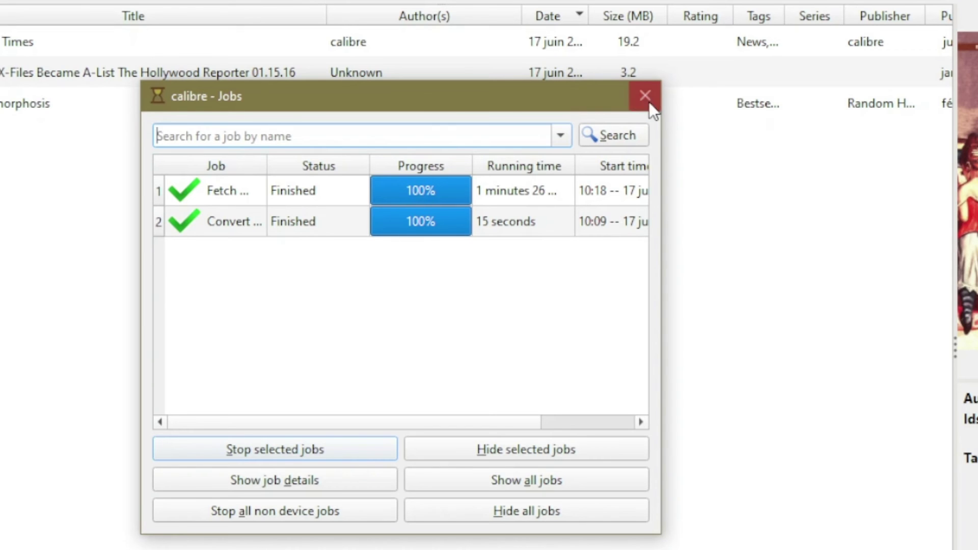
# Close the finished Jobs list and open The Epoch Times issue with V.
pyautogui.click(650, 101)
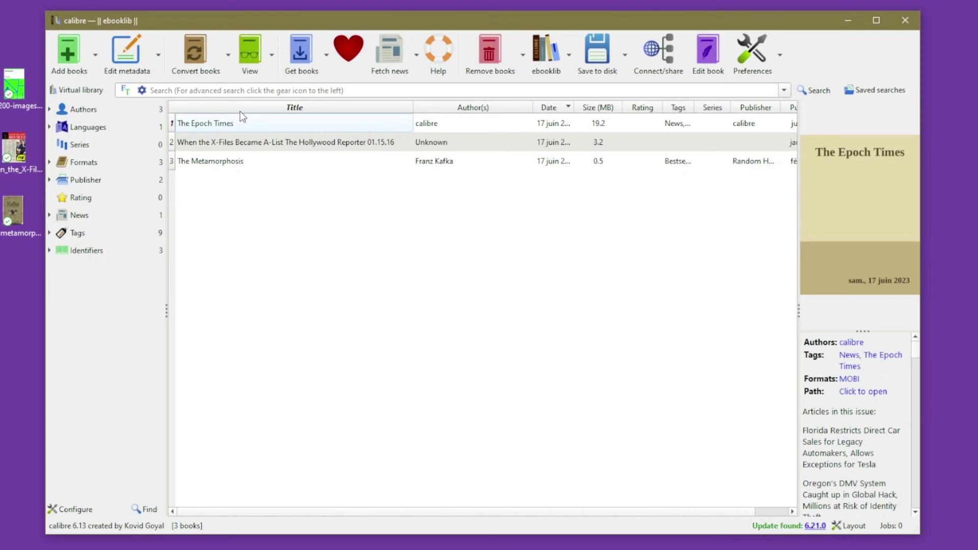
pyautogui.click(239, 126)
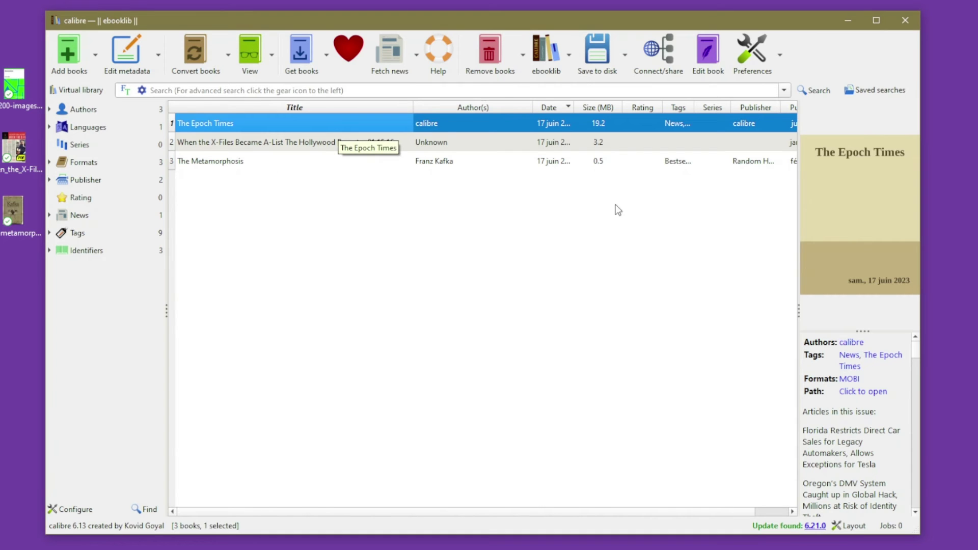
pyautogui.press('v')
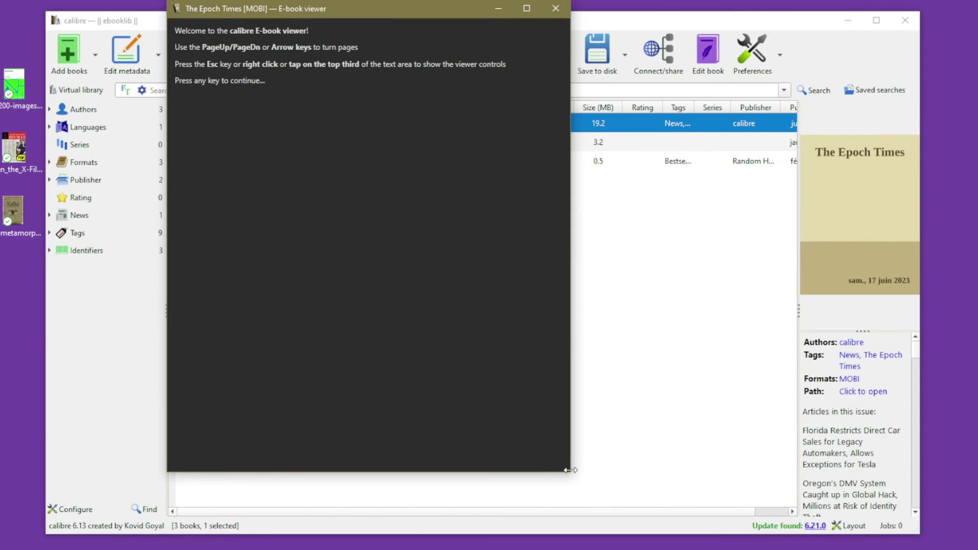
# Enlarge the viewer, page past the cover and open the Florida car sales article.
pyautogui.moveTo(570, 472); pyautogui.dragTo(739, 530)
pyautogui.click(637, 462)
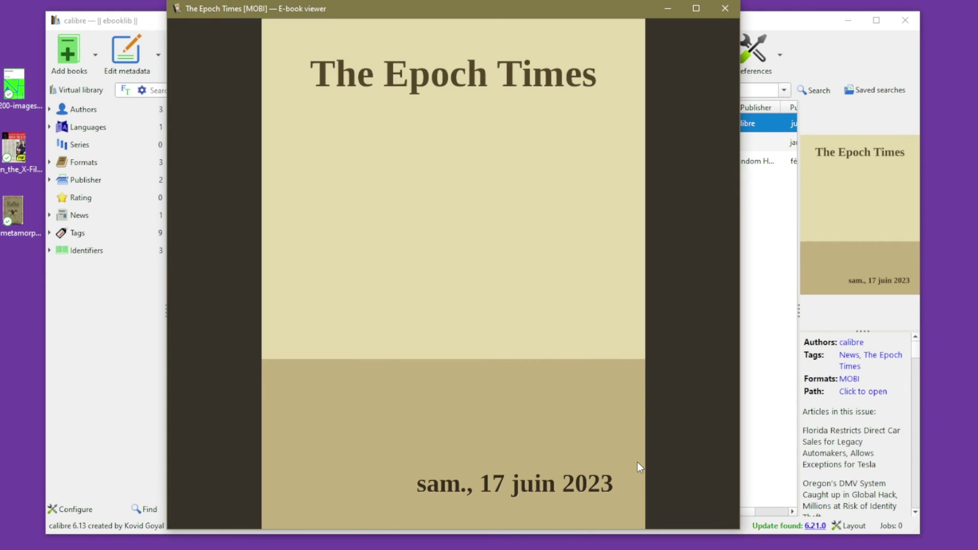
pyautogui.click(637, 462)
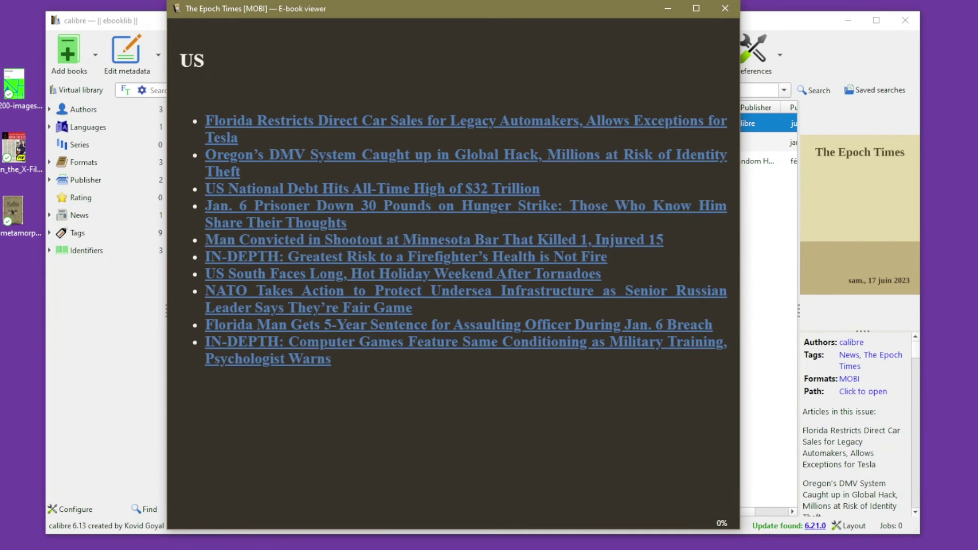
pyautogui.click(486, 121)
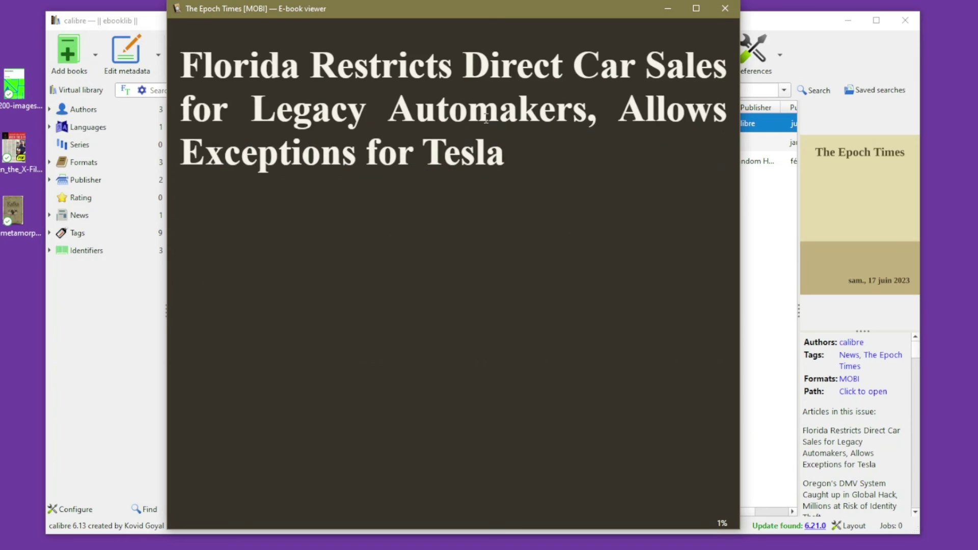
# Scroll through the Florida car sales article, then close the viewer.
pyautogui.scroll(-1, 484, 117)
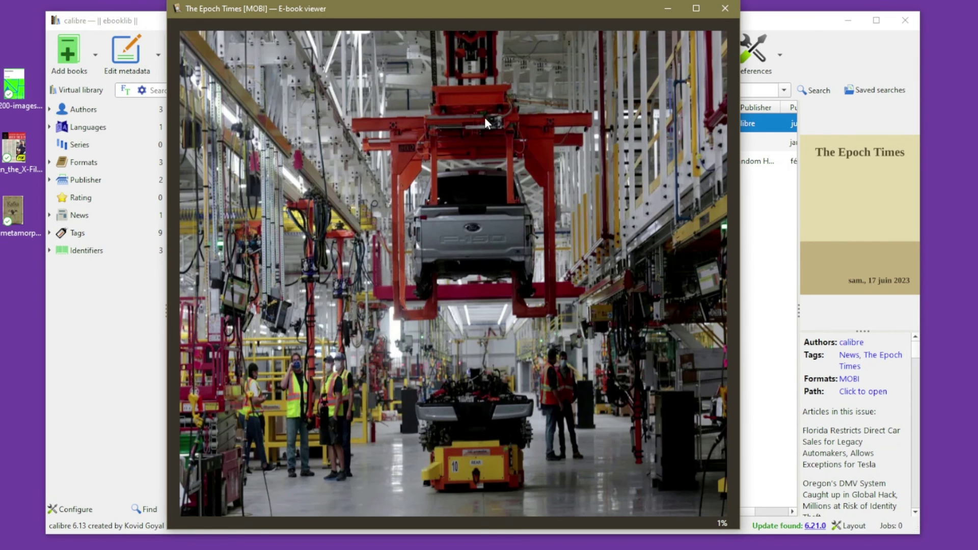
pyautogui.scroll(-1, 484, 123)
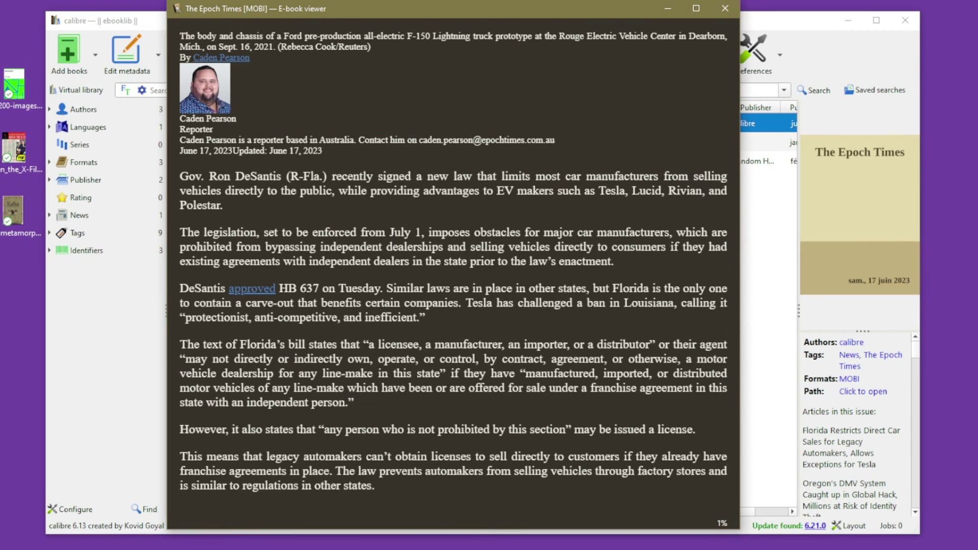
pyautogui.scroll(1, 453, 274)
pyautogui.scroll(-4, 453, 273)
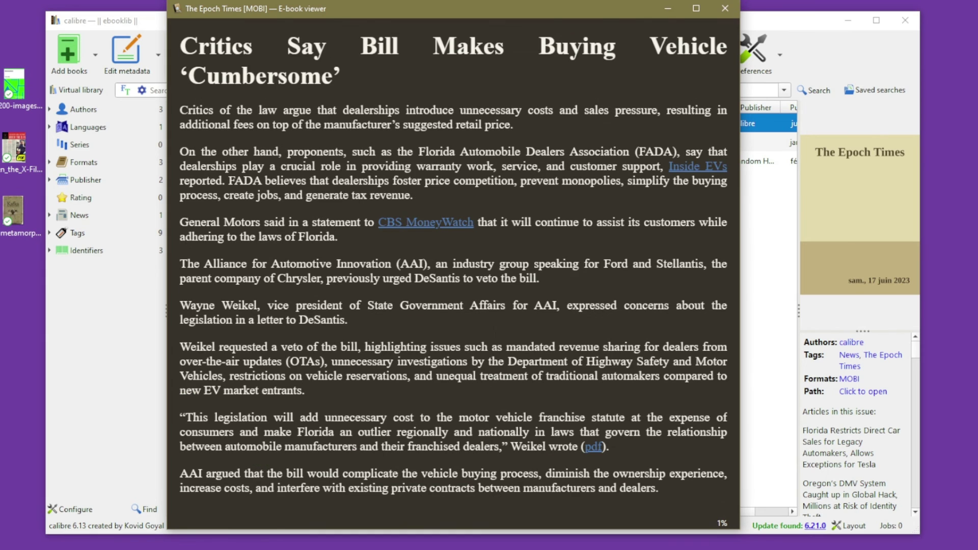
pyautogui.scroll(-4, 453, 274)
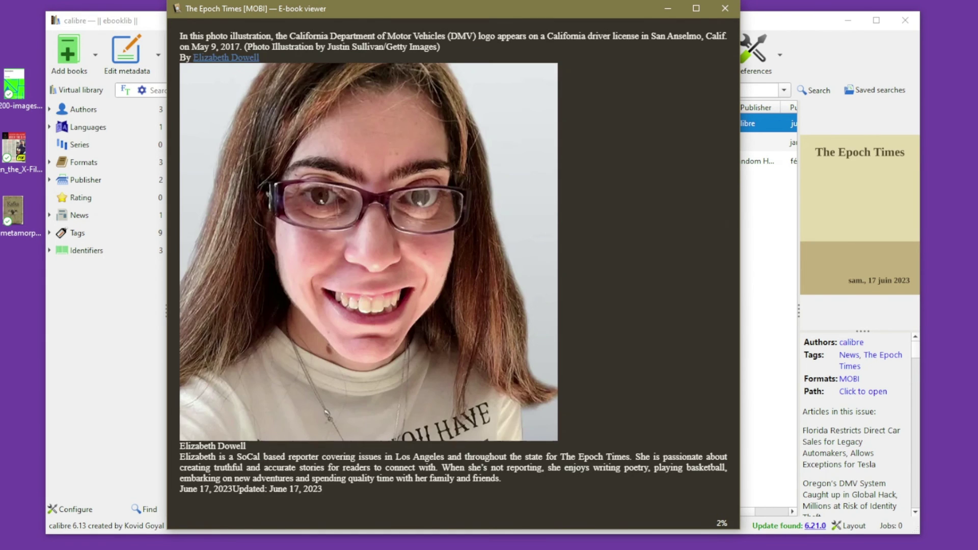
pyautogui.scroll(-1, 454, 273)
pyautogui.scroll(1, 454, 273)
pyautogui.scroll(-3, 453, 274)
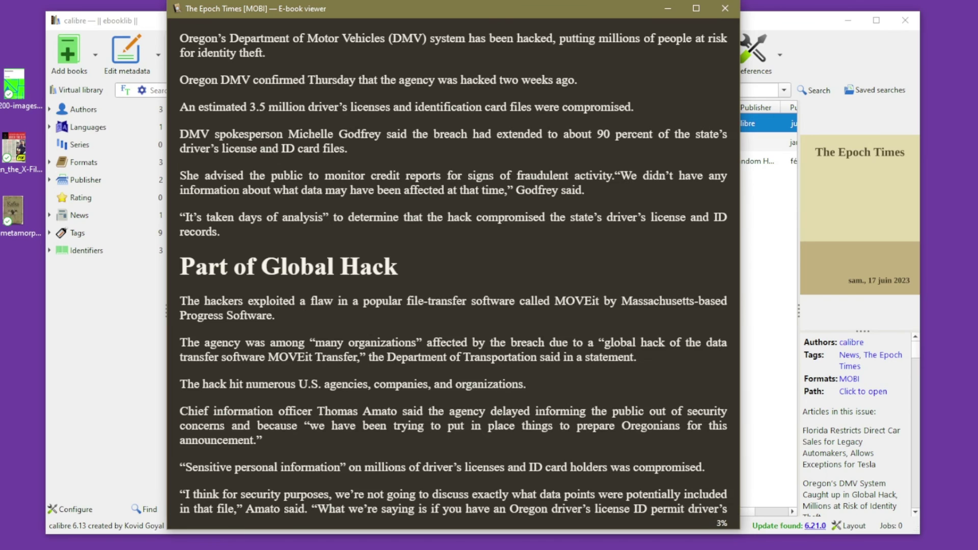
pyautogui.scroll(-4, 453, 273)
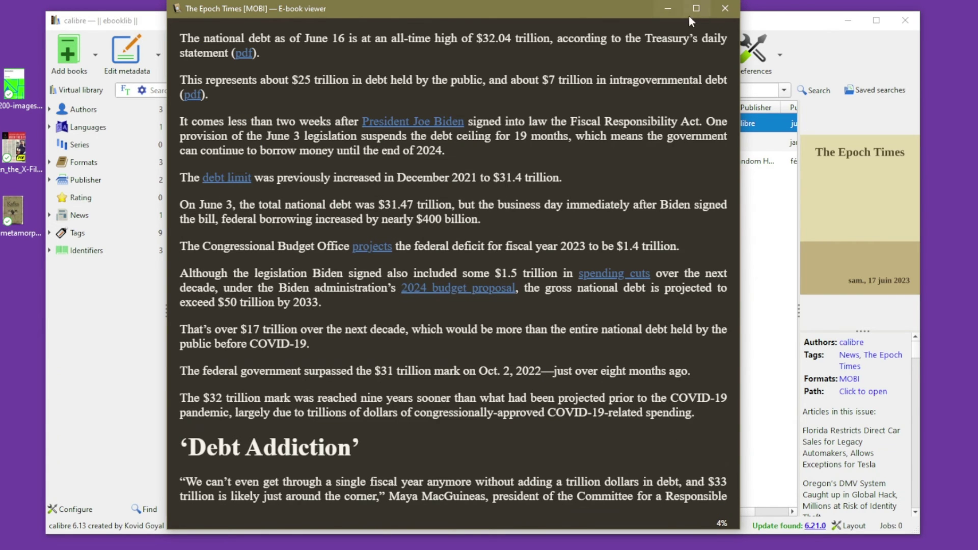
pyautogui.click(725, 9)
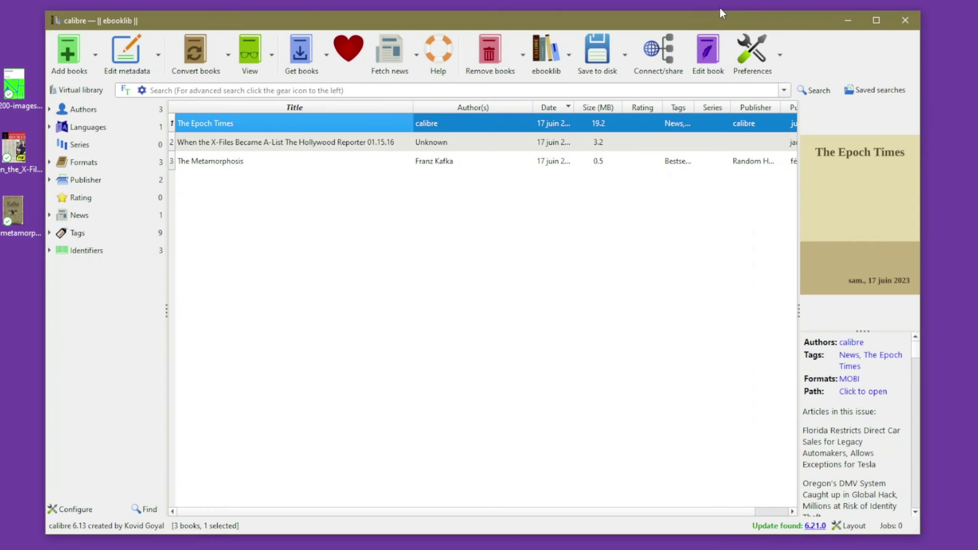
# Permanently remove The Epoch Times issue from the library, then select The Metamorphosis.
pyautogui.click(579, 234)
pyautogui.click(316, 126)
pyautogui.click(490, 61)
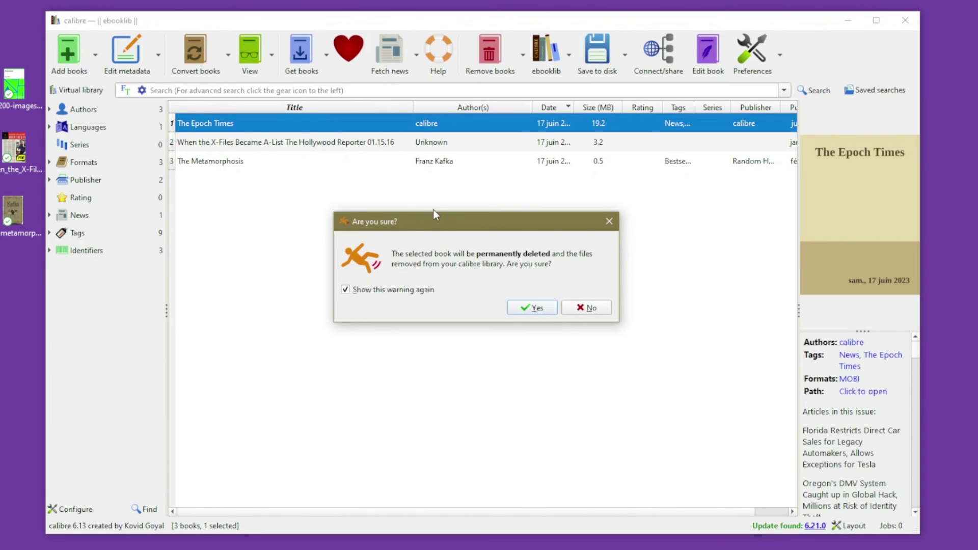
pyautogui.moveTo(445, 225); pyautogui.dragTo(442, 215)
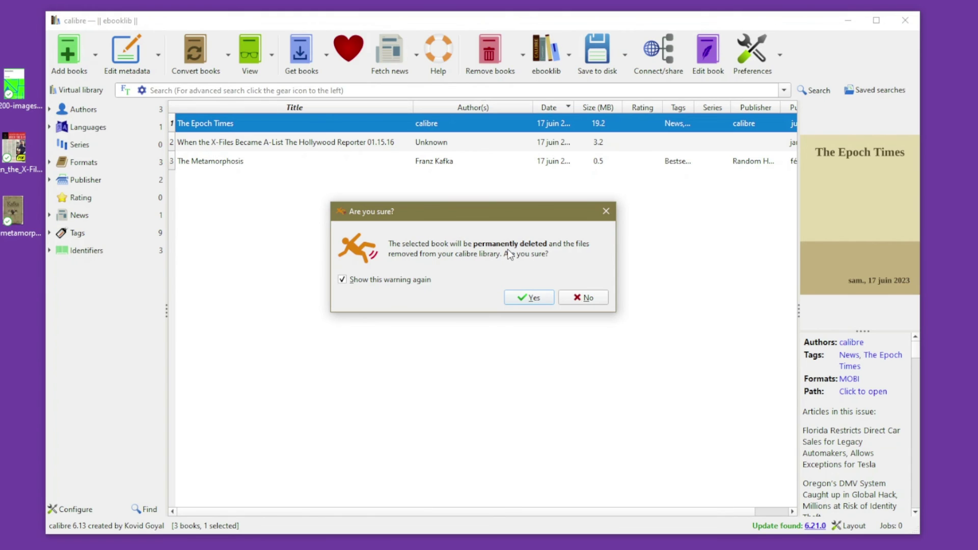
pyautogui.click(524, 298)
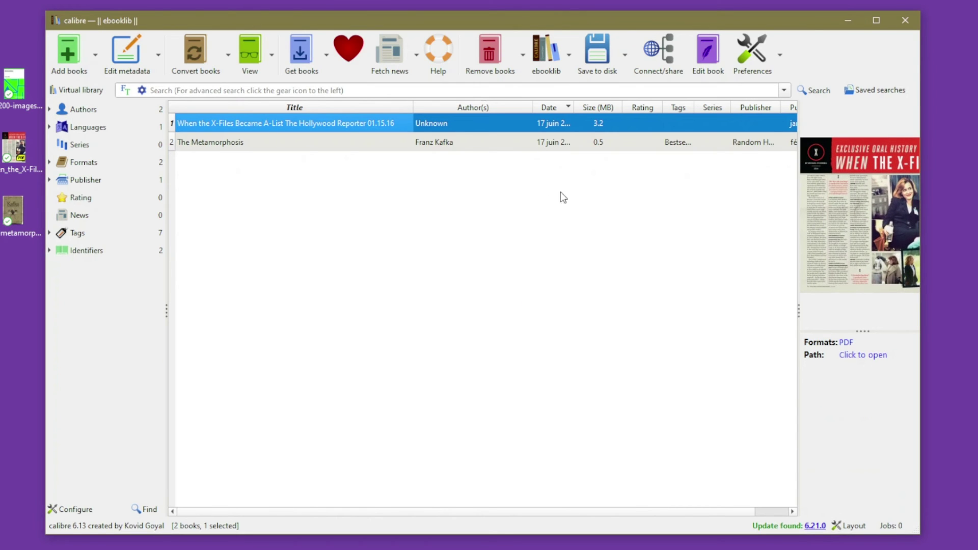
pyautogui.click(326, 176)
pyautogui.click(312, 150)
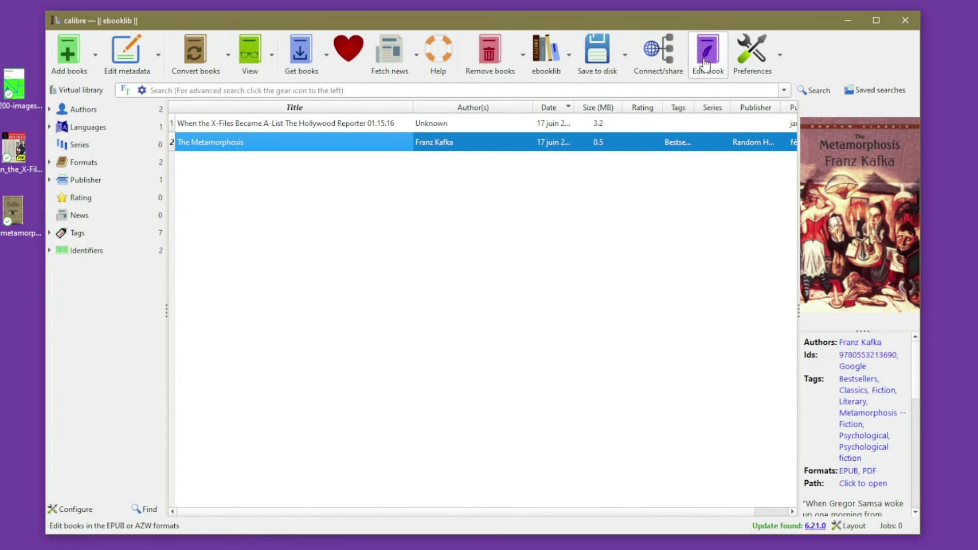
# Open The Metamorphosis with Edit book and enlarge the editor window to fill the screen.
pyautogui.rightClick(351, 144)
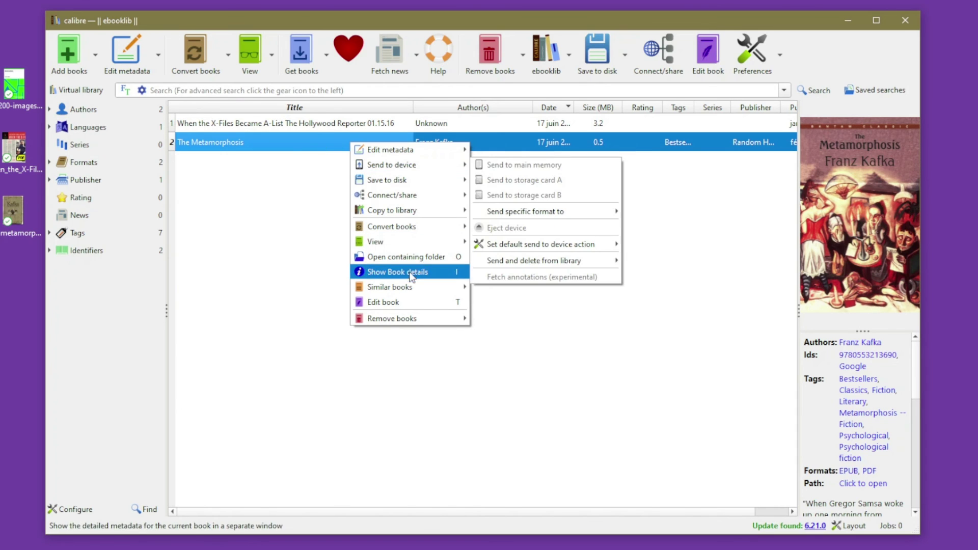
pyautogui.click(406, 305)
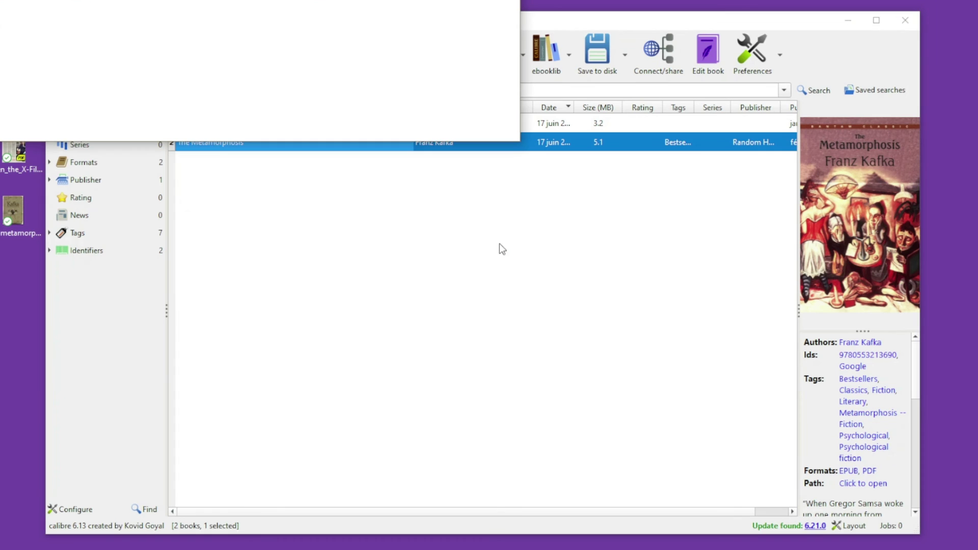
pyautogui.moveTo(365, 1); pyautogui.dragTo(604, 33)
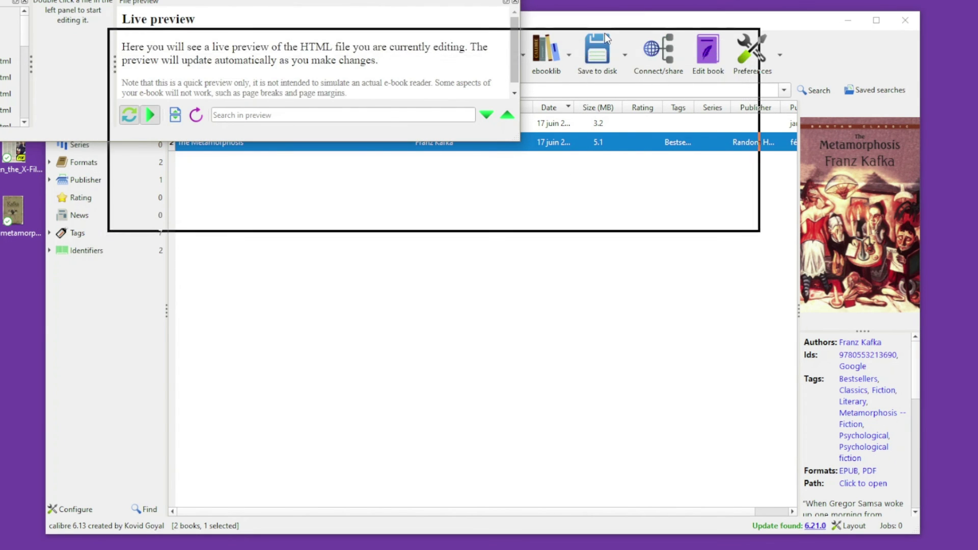
pyautogui.moveTo(758, 230); pyautogui.dragTo(869, 516)
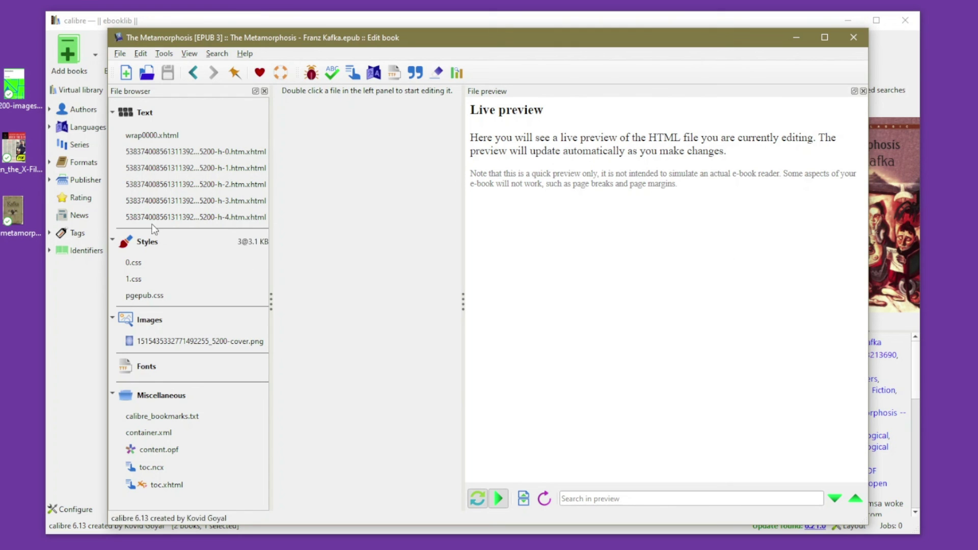
# Open the h-0 title page file and widen the code pane against the preview.
pyautogui.doubleClick(153, 153)
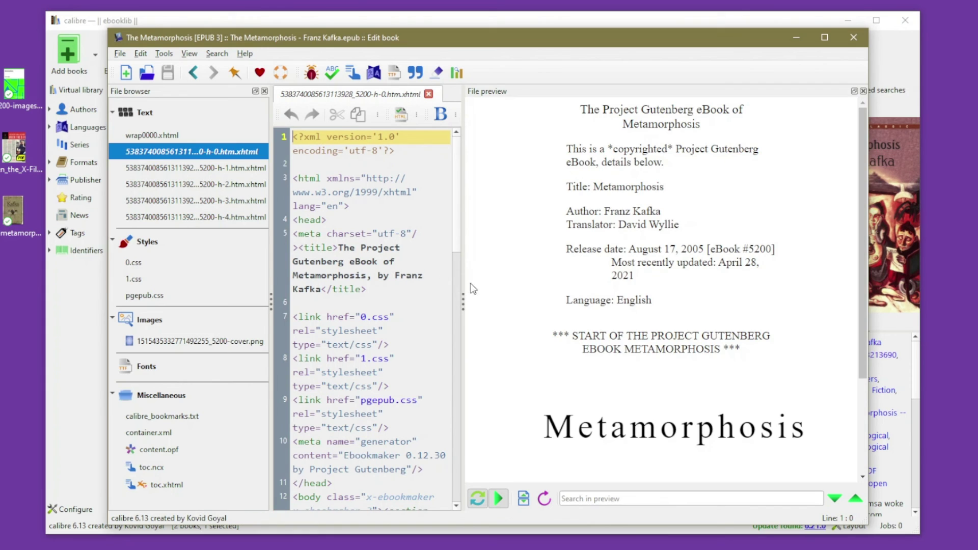
pyautogui.moveTo(460, 296); pyautogui.dragTo(613, 298)
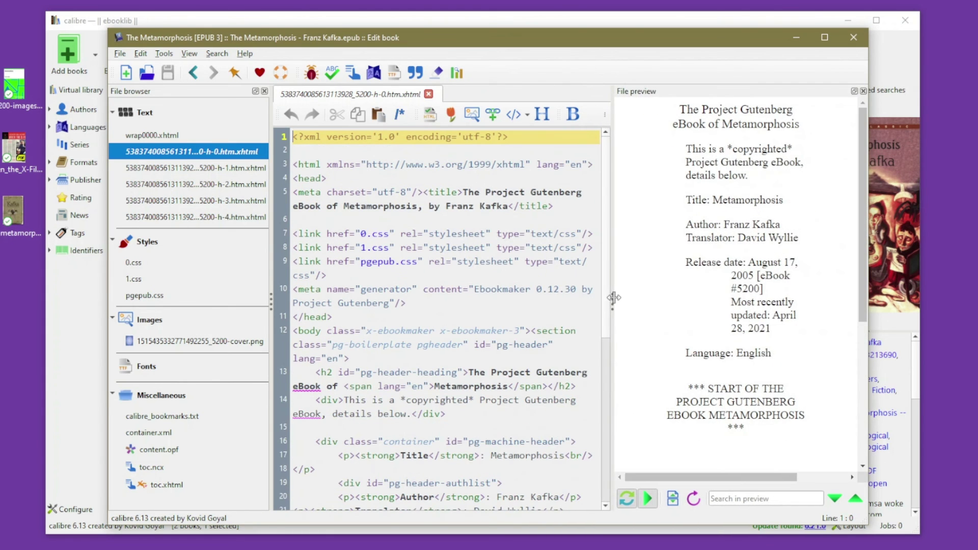
pyautogui.scroll(-5, 467, 297)
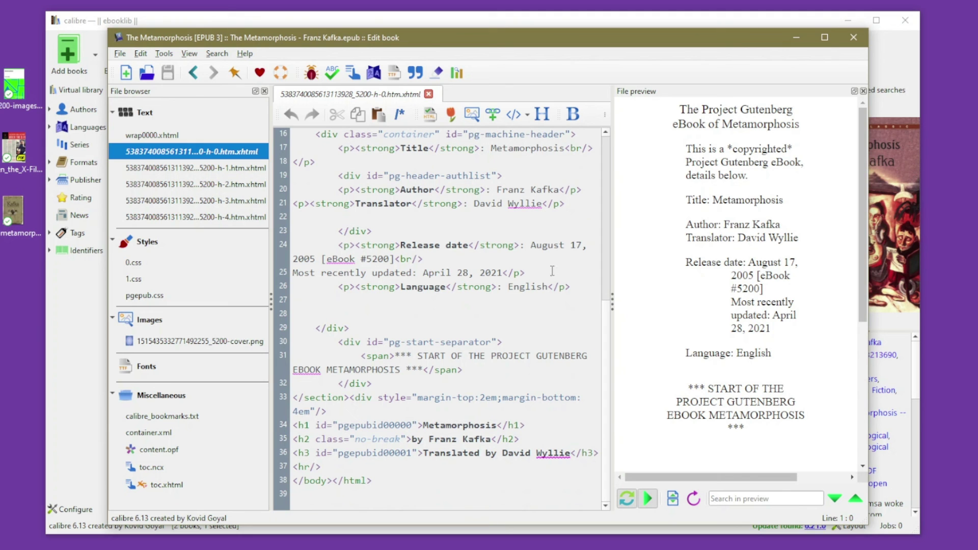
# Open the h-1 chapter I file and select 'css' in the 0.css link on line 7.
pyautogui.doubleClick(196, 168)
pyautogui.scroll(-1, 500, 273)
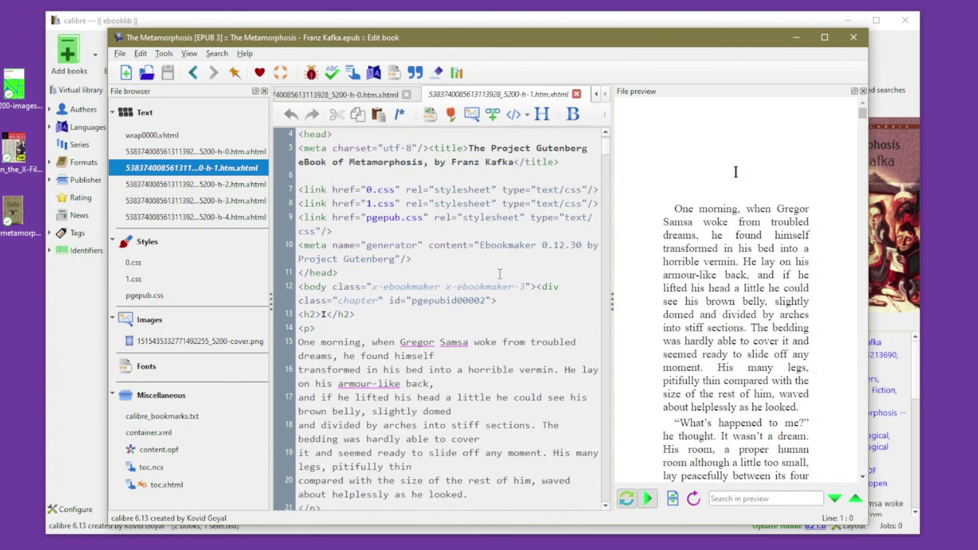
pyautogui.scroll(1, 499, 274)
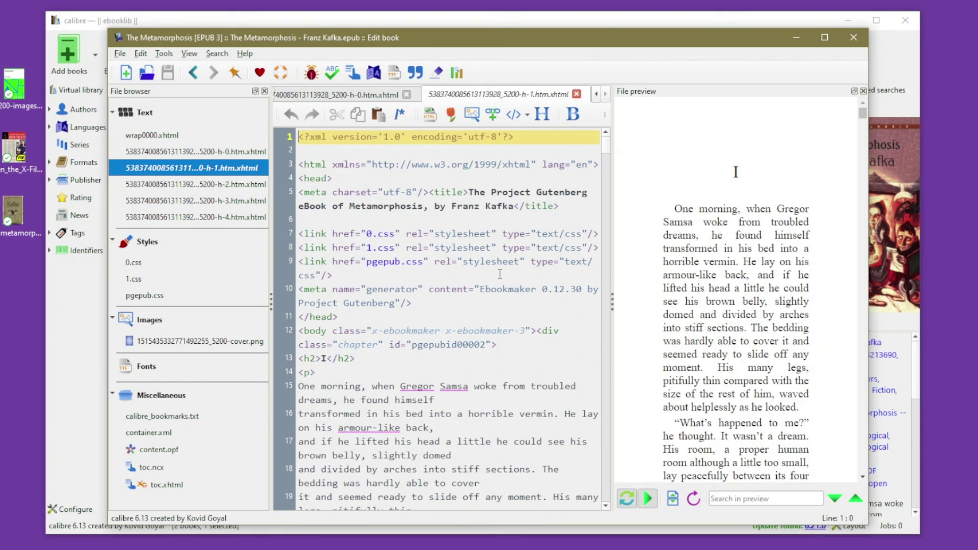
pyautogui.click(562, 233)
pyautogui.click(384, 234)
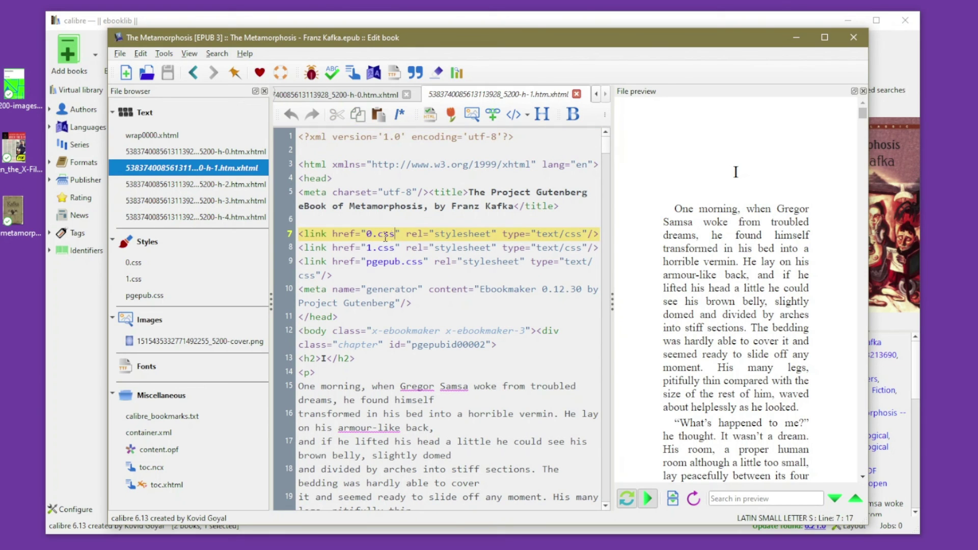
pyautogui.doubleClick(380, 233)
# Open the 0.css stylesheet and look over its margin-top rules.
pyautogui.doubleClick(133, 262)
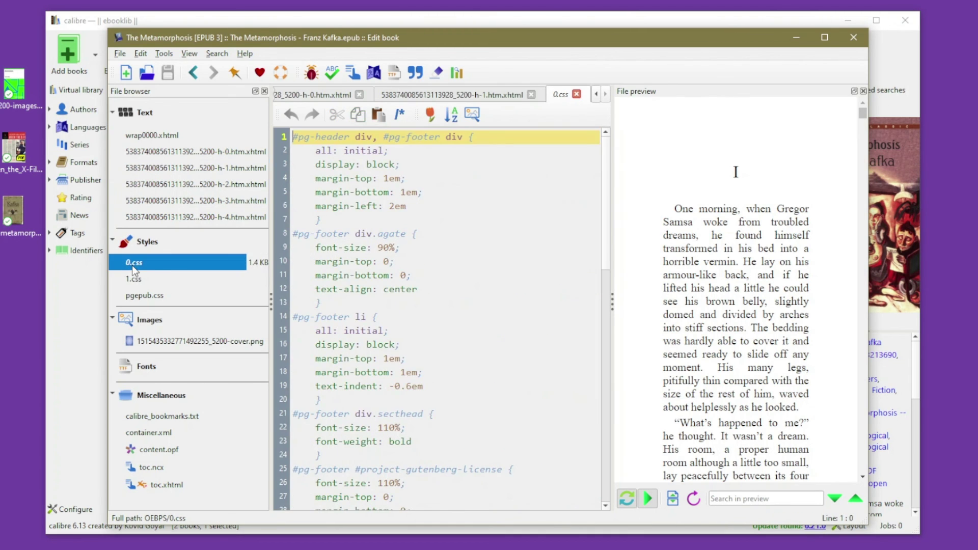
pyautogui.click(430, 178)
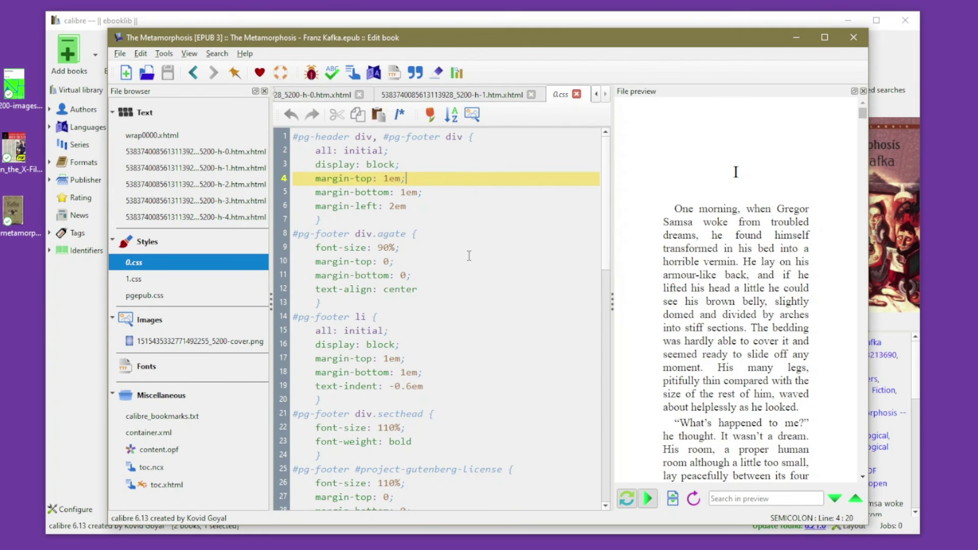
pyautogui.scroll(-16, 502, 264)
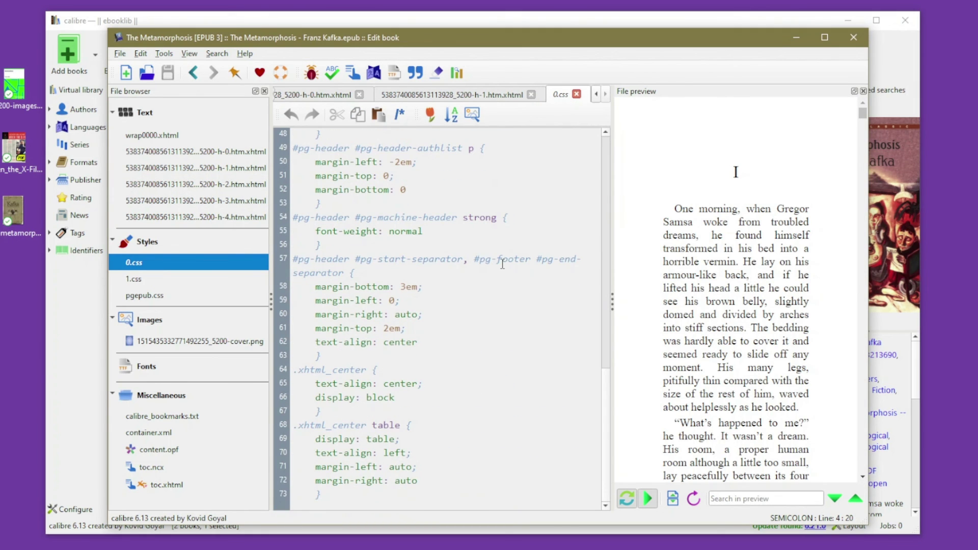
pyautogui.scroll(-6, 502, 264)
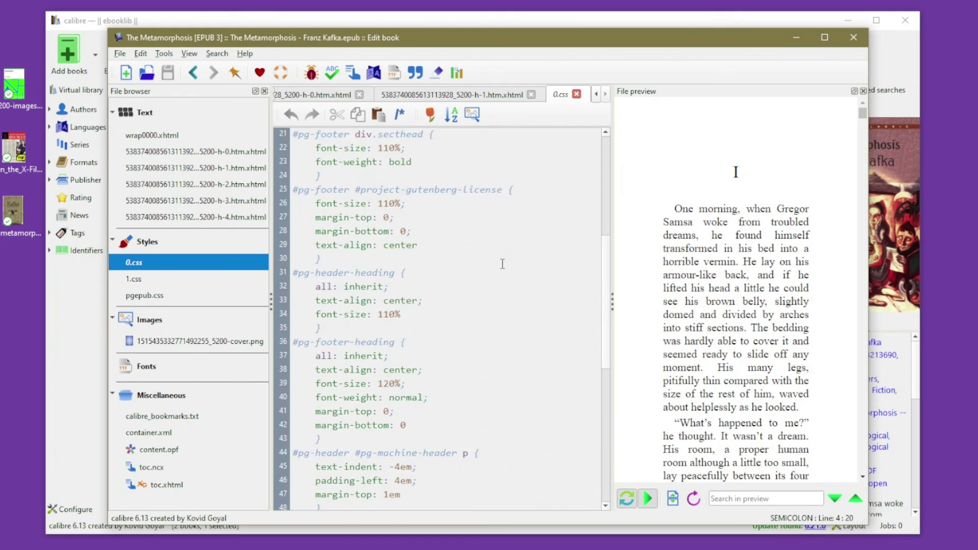
# In pgepub.css, change the body text color from black to red.
pyautogui.doubleClick(144, 296)
pyautogui.click(485, 218)
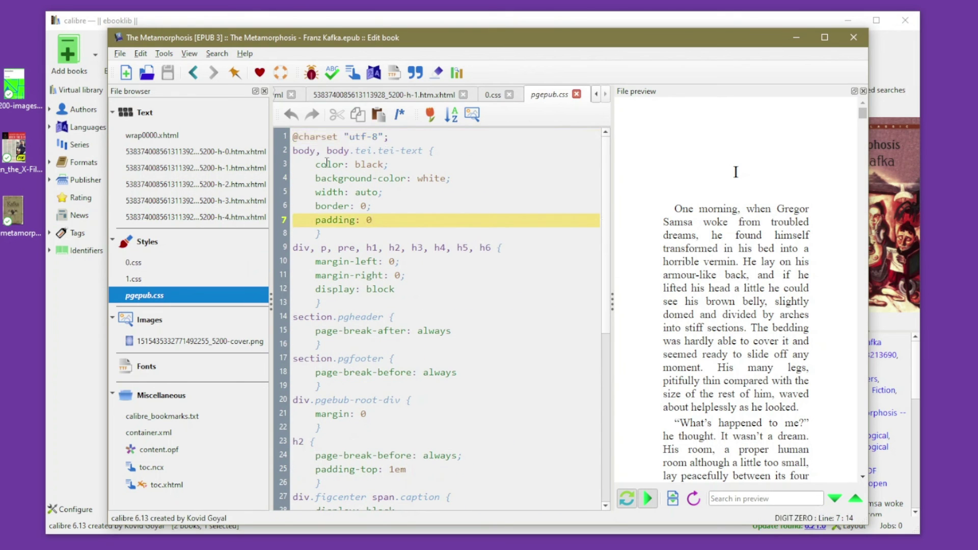
pyautogui.doubleClick(369, 164)
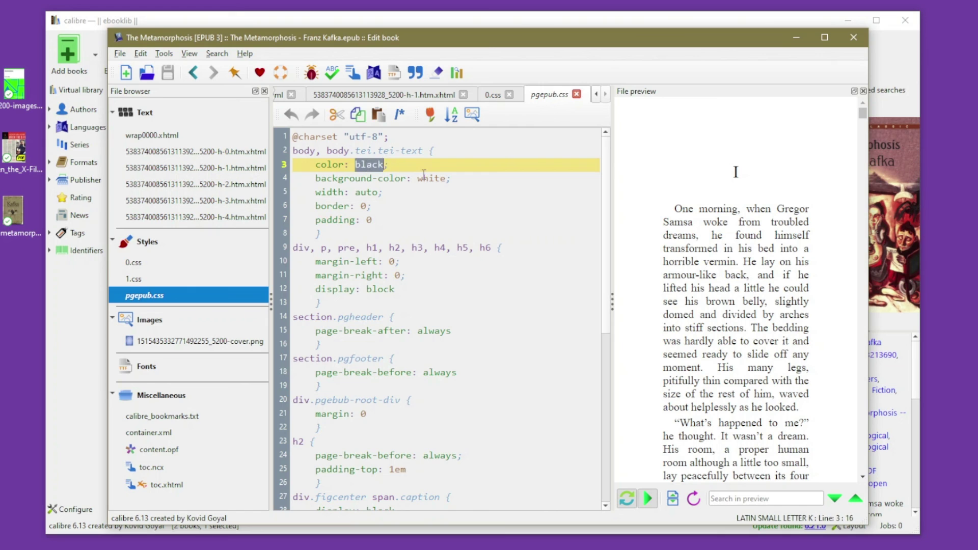
pyautogui.write('yellow')
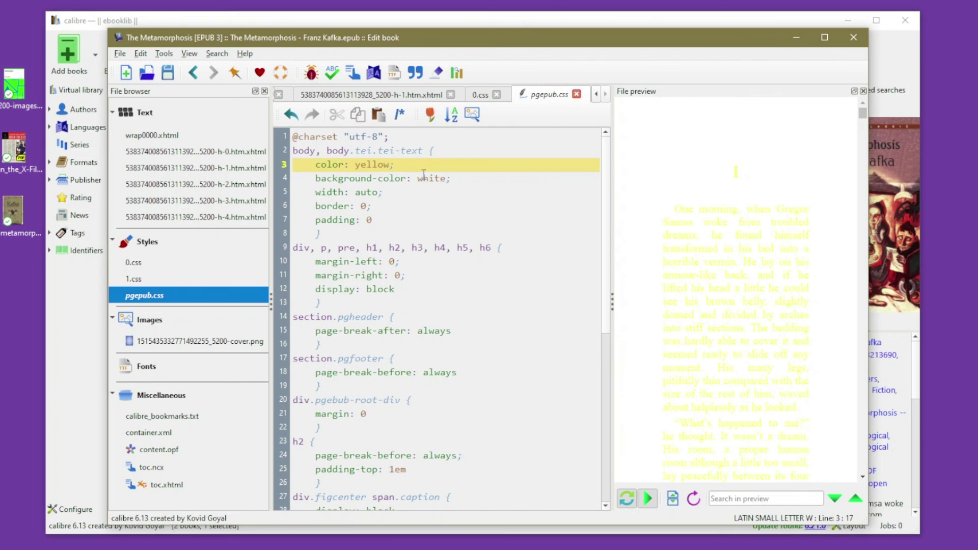
pyautogui.press('End')
pyautogui.press('Left')
pyautogui.press('BackSpace')
pyautogui.press('BackSpace')
pyautogui.press('BackSpace')
pyautogui.press('BackSpace')
pyautogui.press('BackSpace')
pyautogui.press('BackSpace')
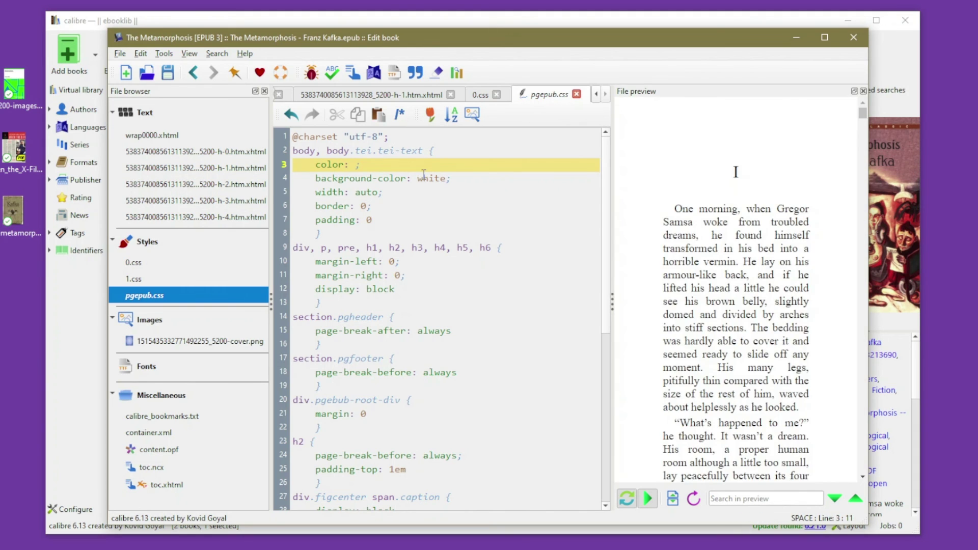
pyautogui.write('red')
# Change the background-color value from white to gray.
pyautogui.press('Down')
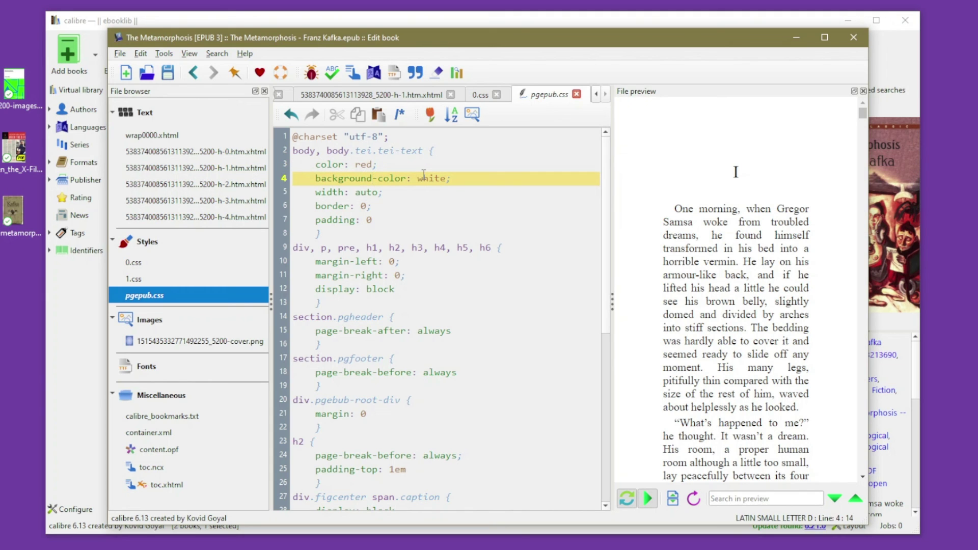
pyautogui.doubleClick(427, 177)
pyautogui.write('gray')
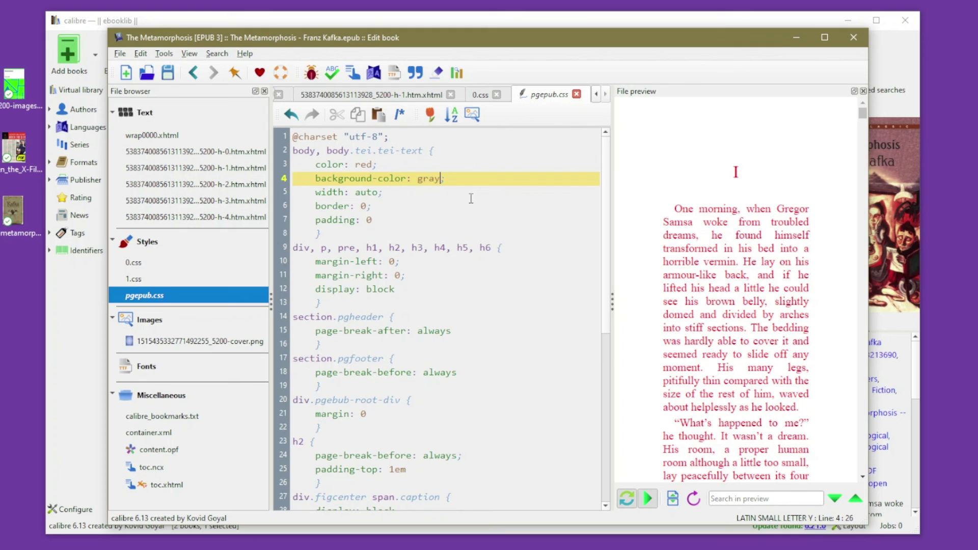
pyautogui.click(534, 179)
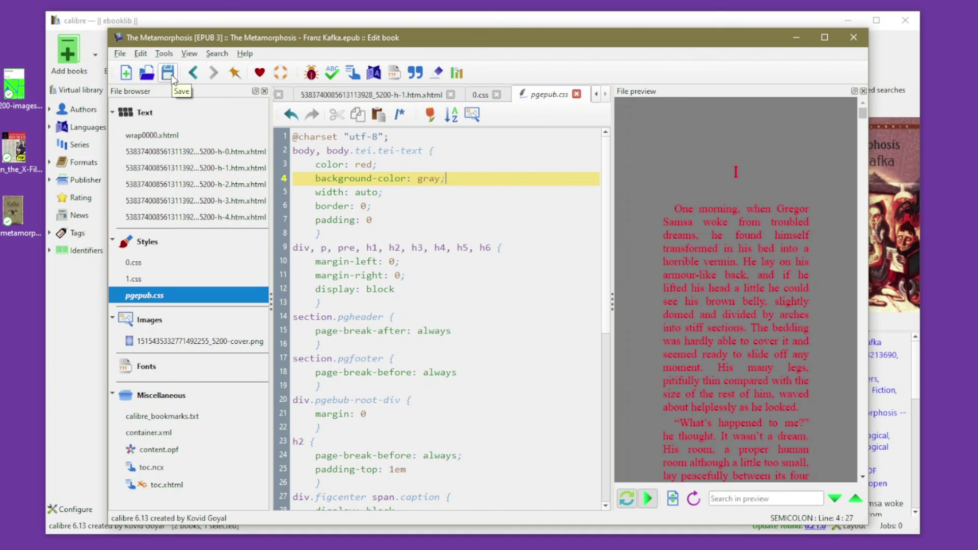
# Close the book editor with Quit without saving, discarding the CSS changes.
pyautogui.click(853, 37)
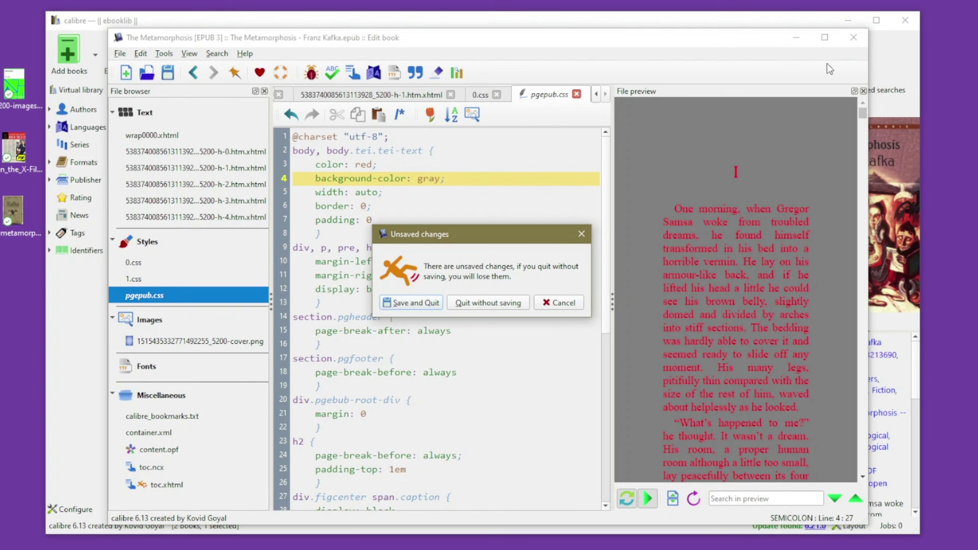
pyautogui.click(466, 303)
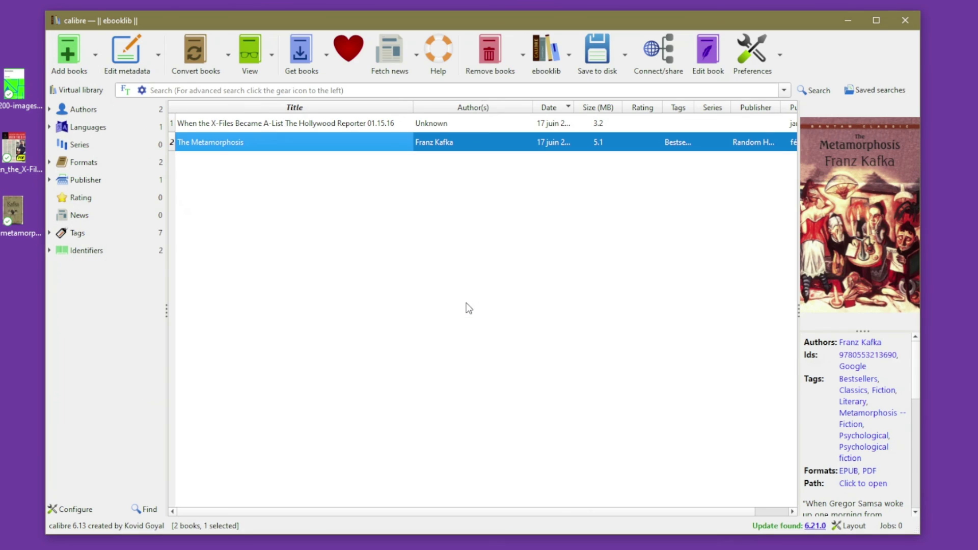